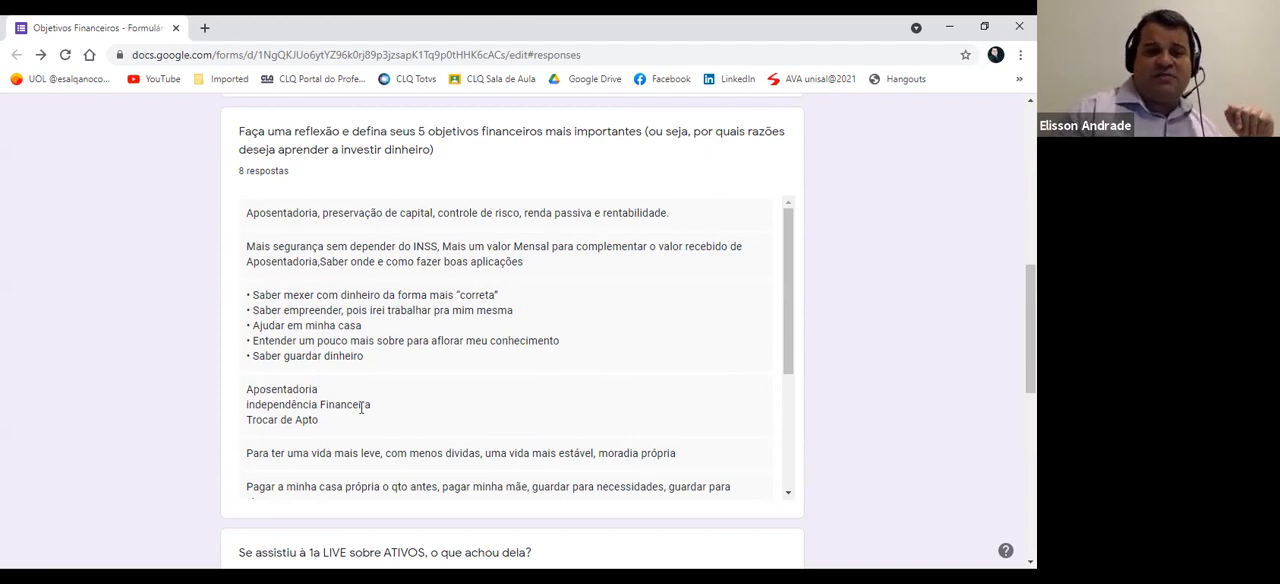
pyautogui.moveTo(788, 301); pyautogui.dragTo(806, 421)
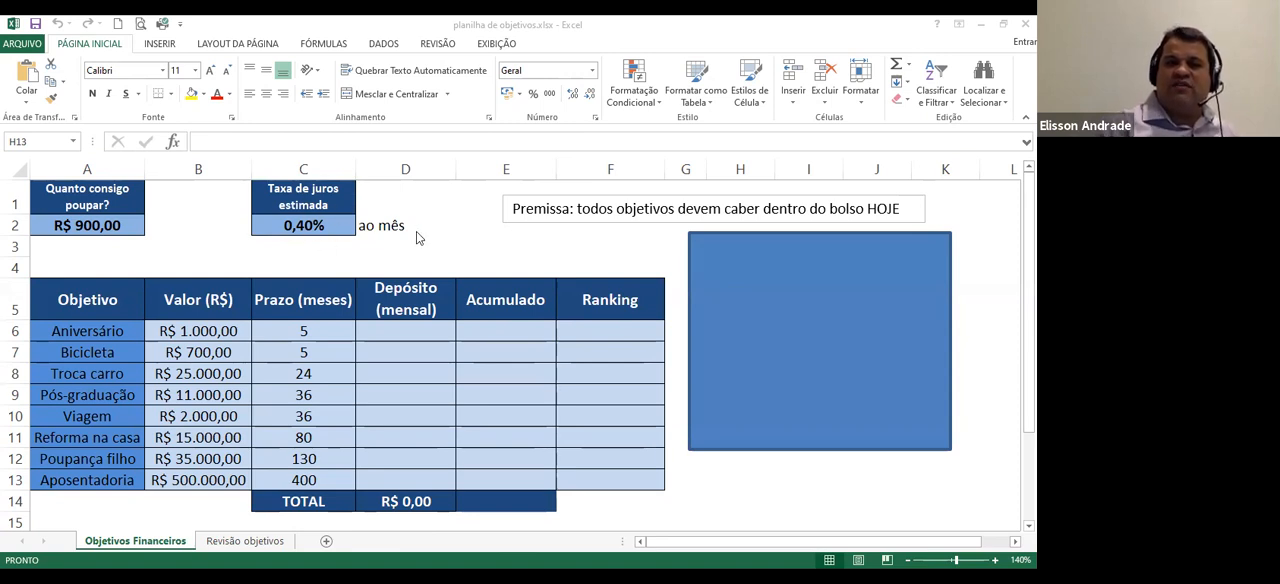
# Examine the objectives from Aniversário to Aposentadoria along with their value, term, monthly deposit and ranking cells
pyautogui.click(92, 335)
pyautogui.press('Down')
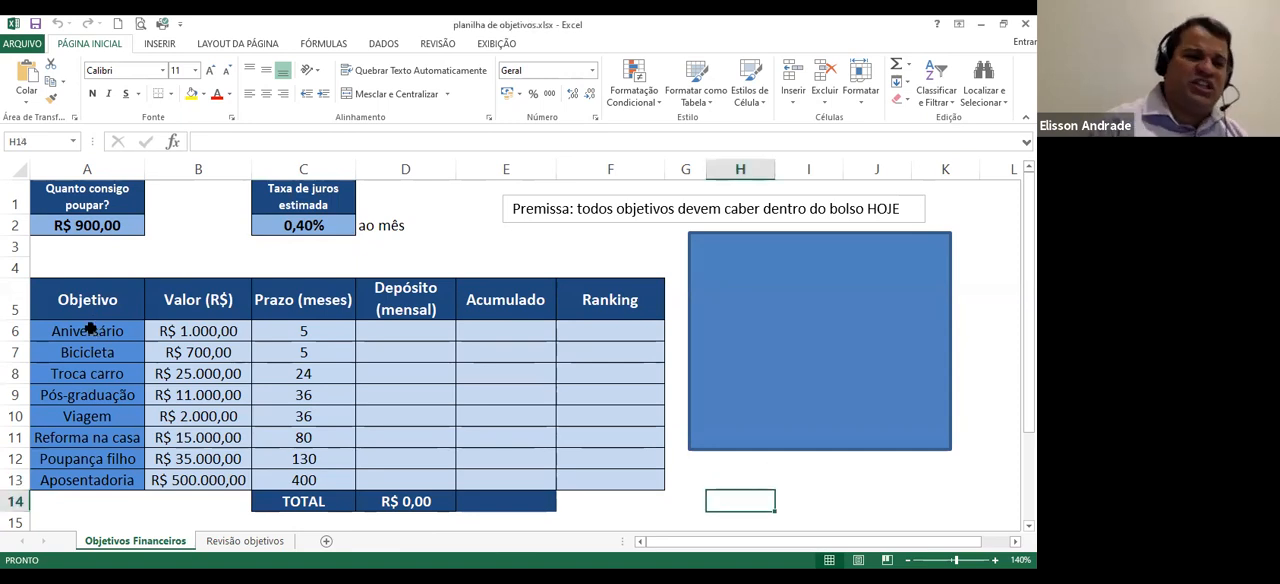
pyautogui.click(104, 334)
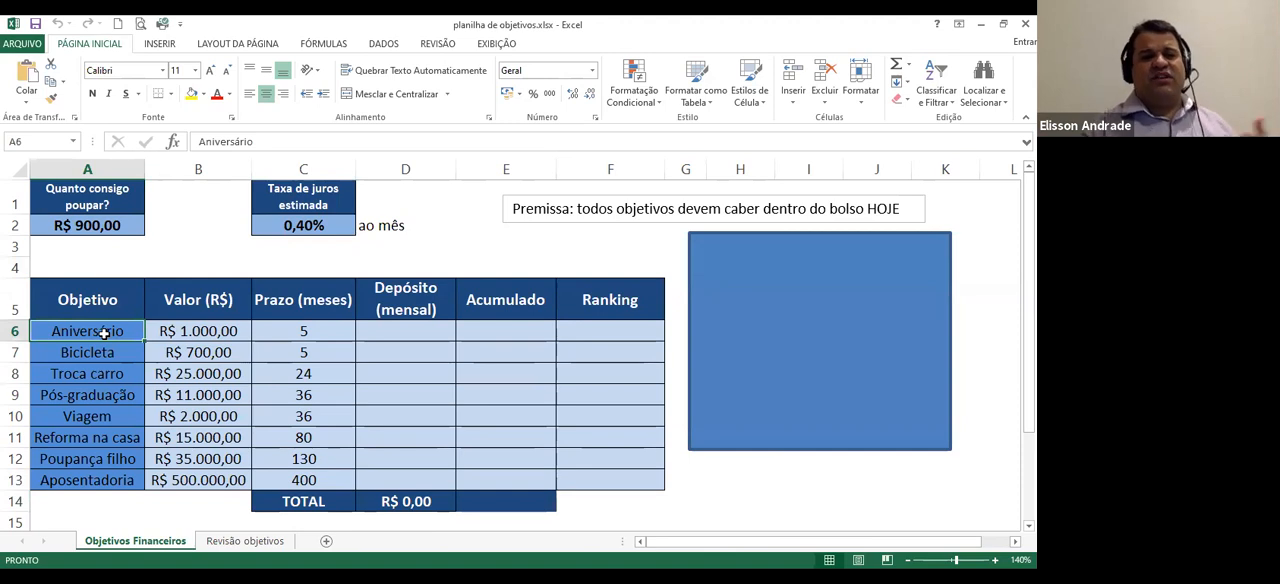
pyautogui.press('Down')
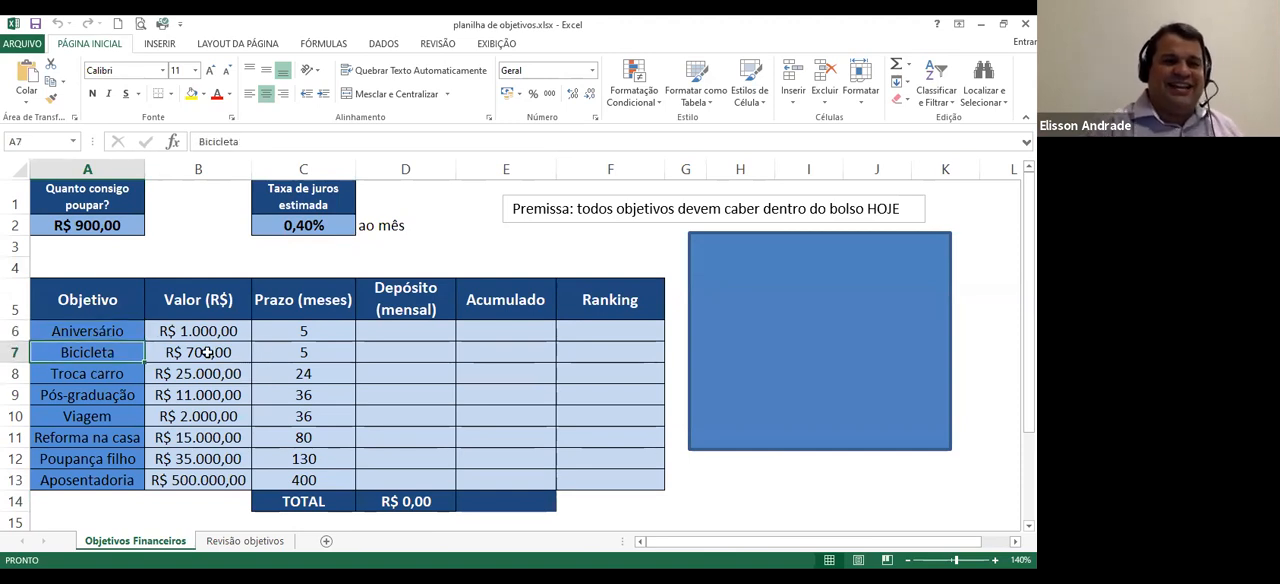
pyautogui.press('Down')
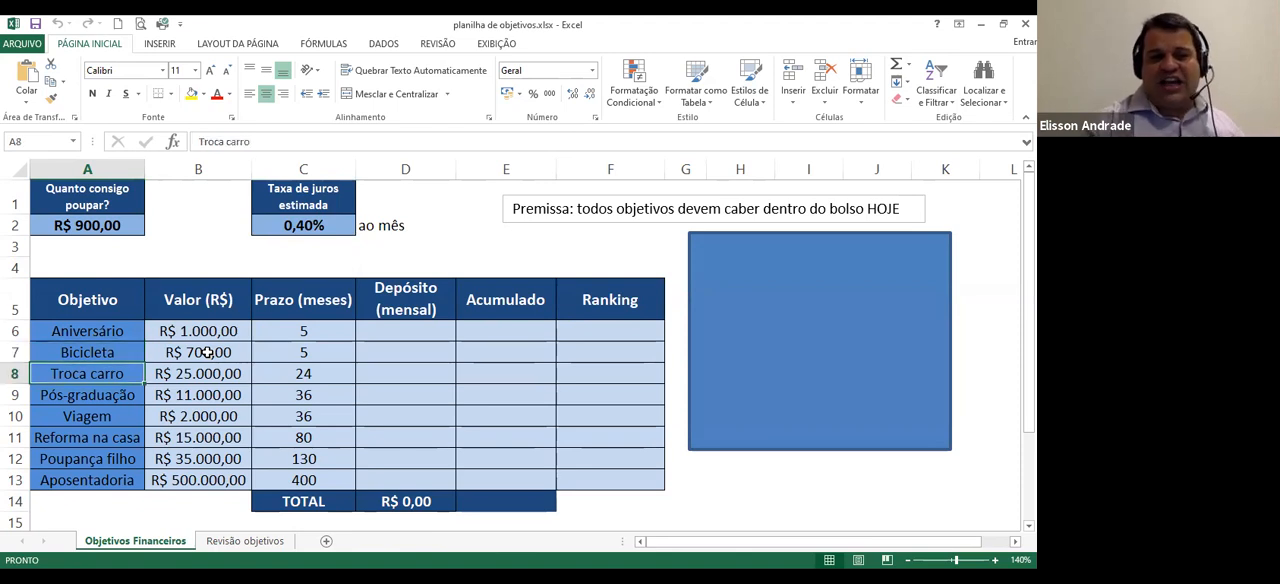
pyautogui.press('Down')
pyautogui.press('Down')
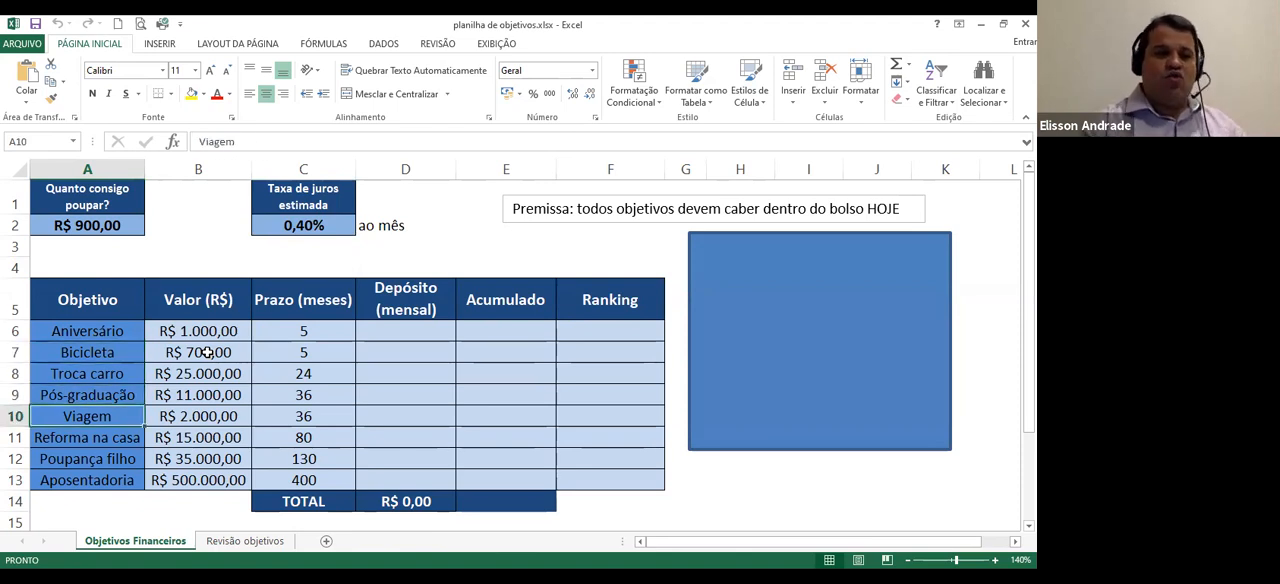
pyautogui.press('Down')
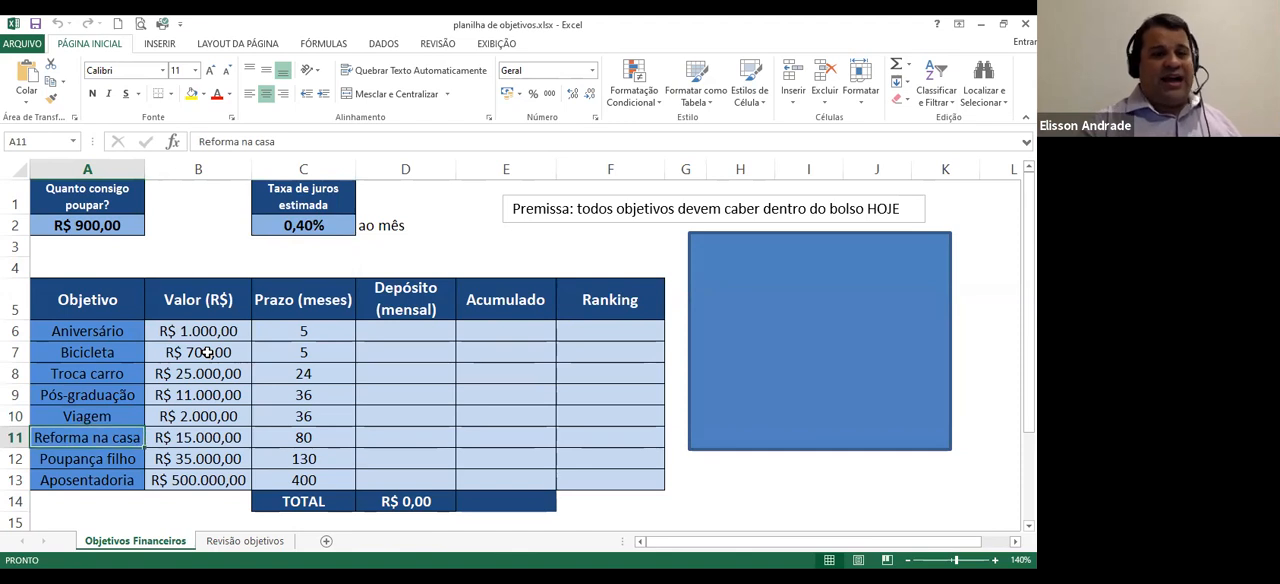
pyautogui.press('Down')
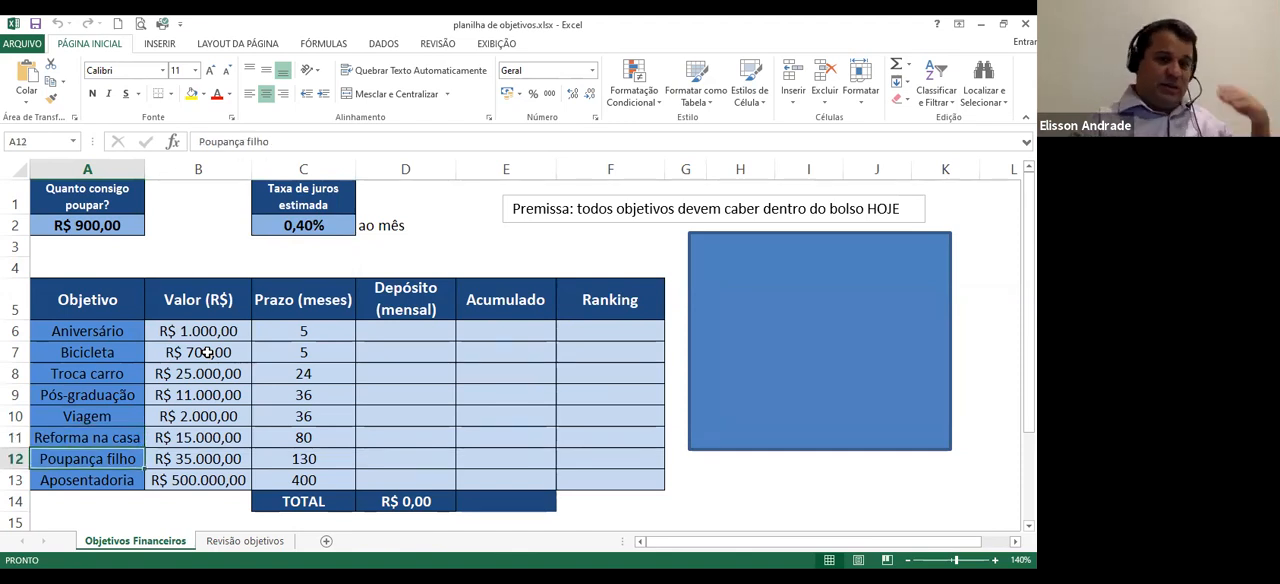
pyautogui.press('Down')
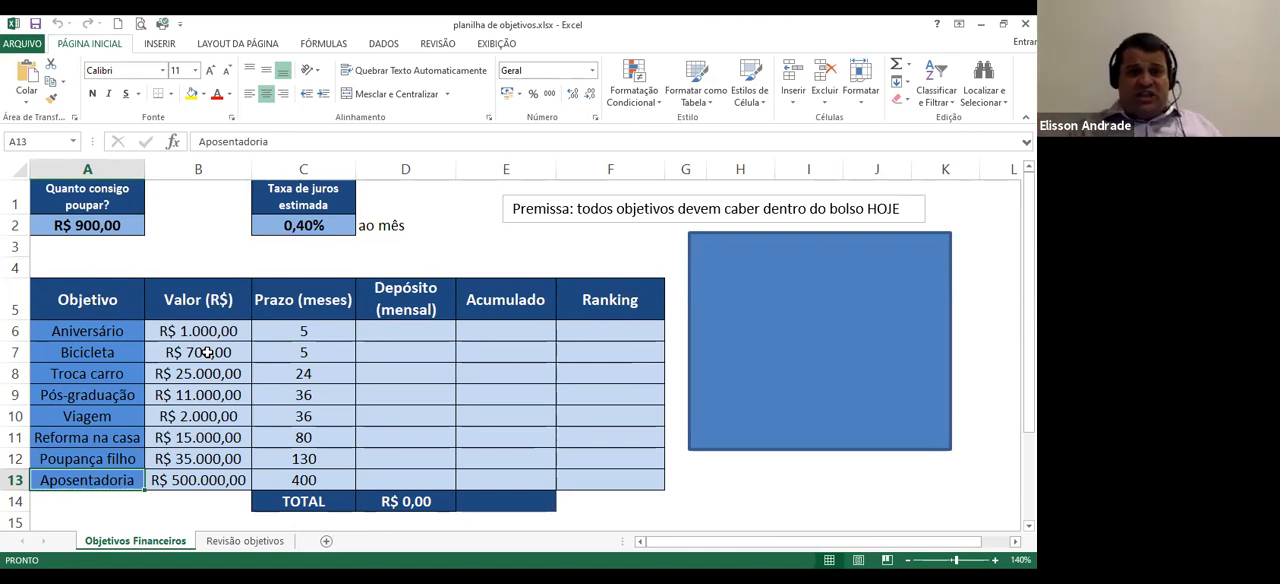
pyautogui.moveTo(206, 331); pyautogui.dragTo(220, 459)
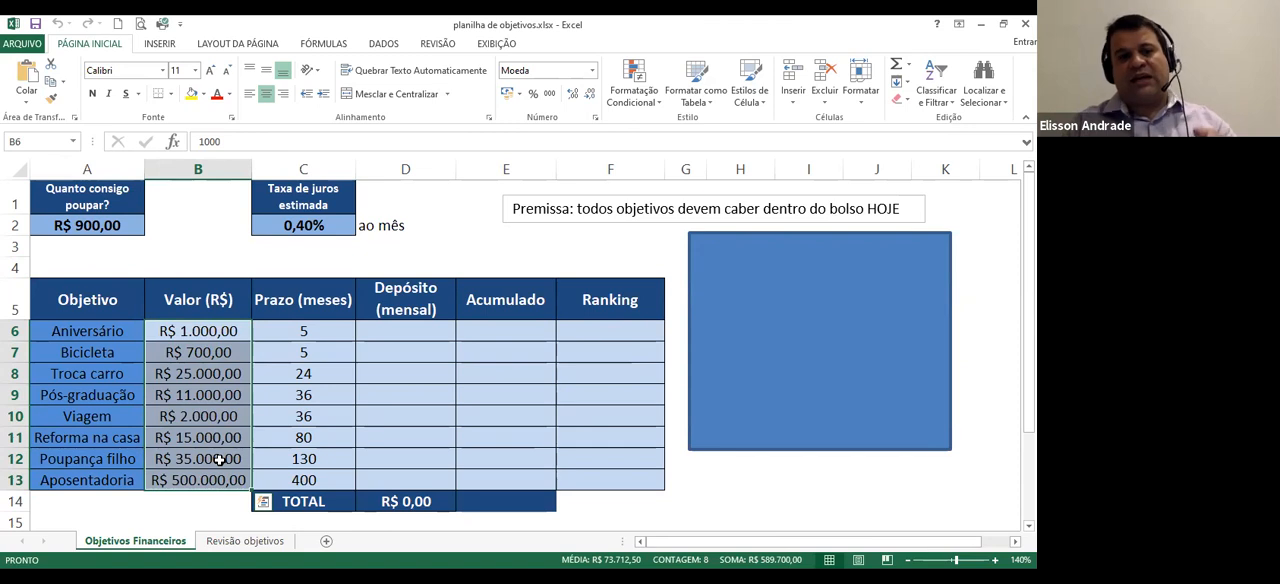
pyautogui.moveTo(298, 330); pyautogui.dragTo(312, 460)
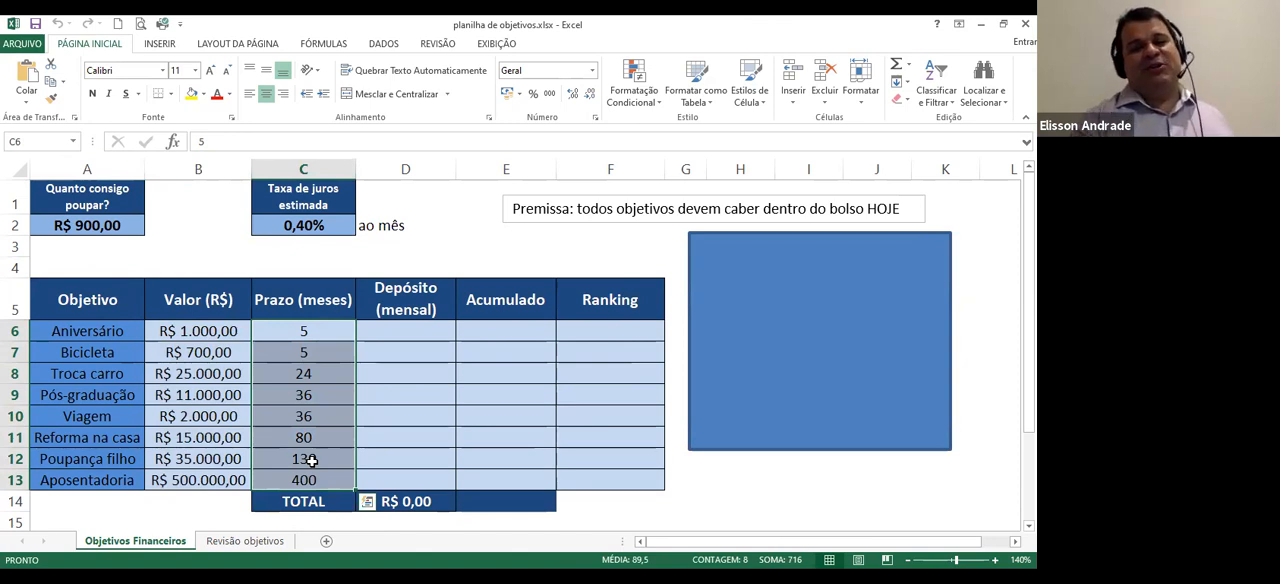
pyautogui.click(375, 455)
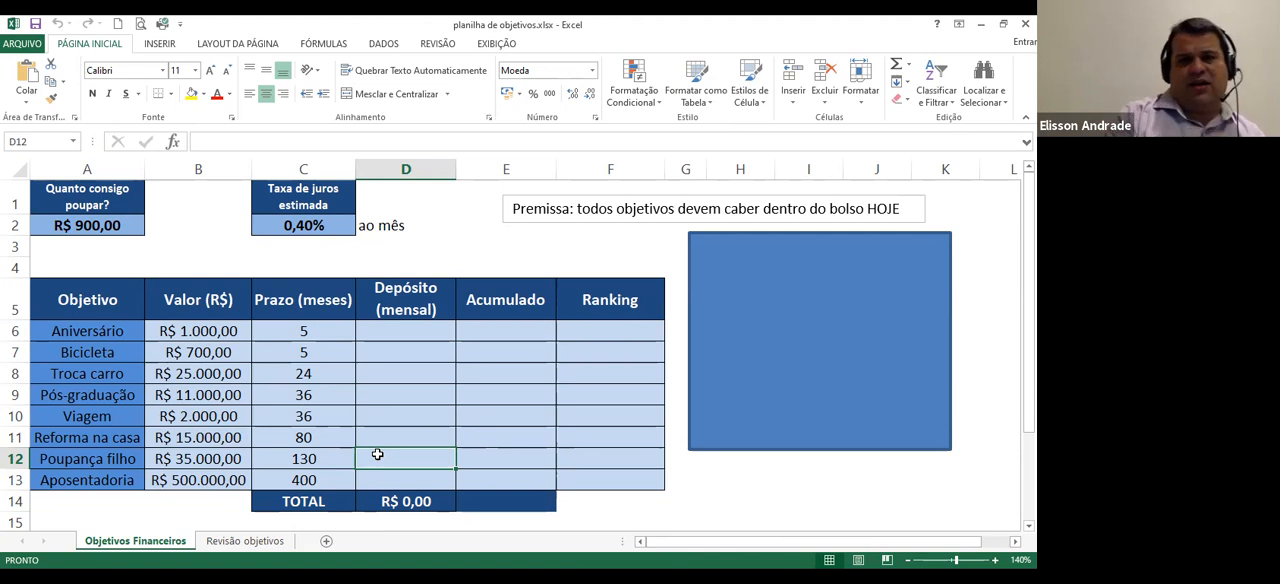
pyautogui.moveTo(591, 334); pyautogui.dragTo(605, 480)
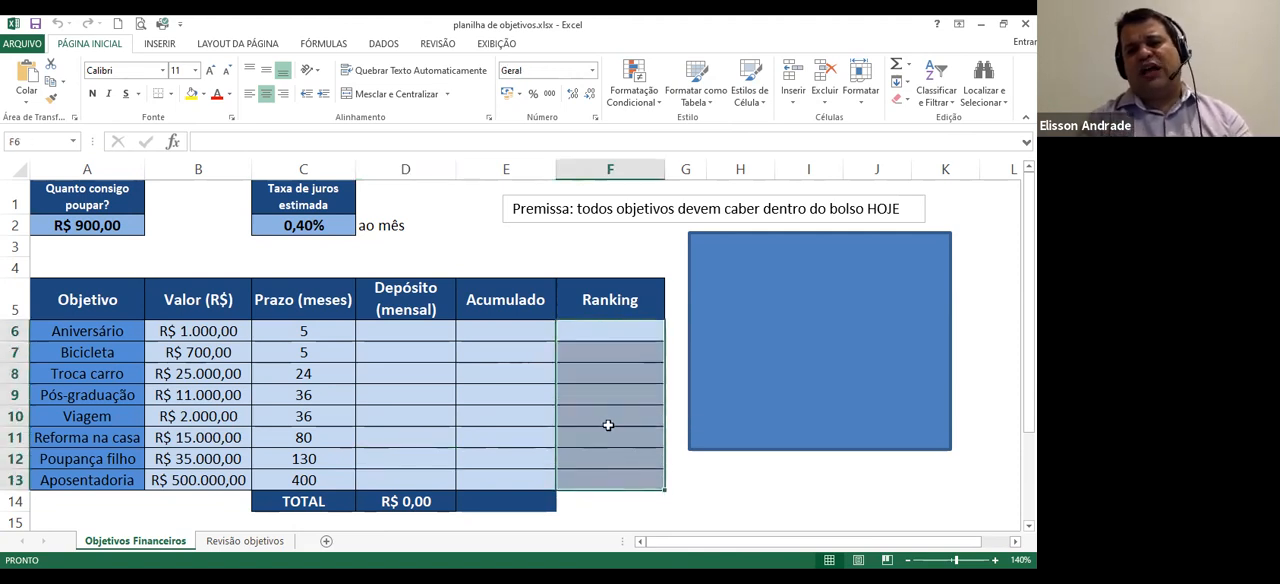
# Enter ranking 1 for Viagem and ranking 2 for Aposentadoria in the Ranking column
pyautogui.click(608, 425)
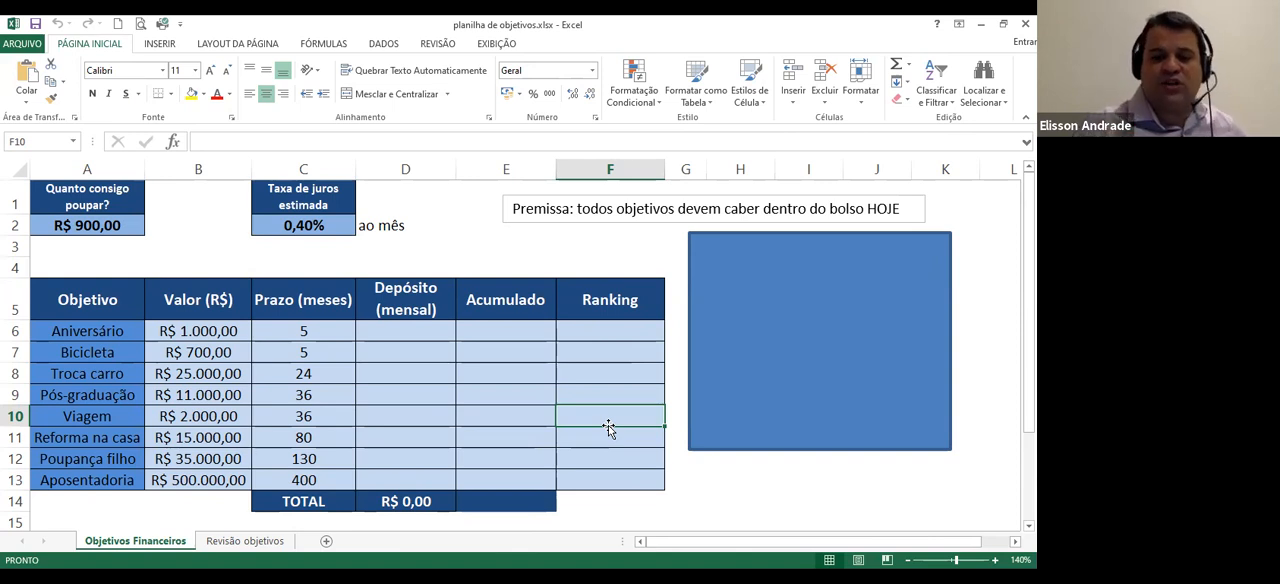
pyautogui.press('Down')
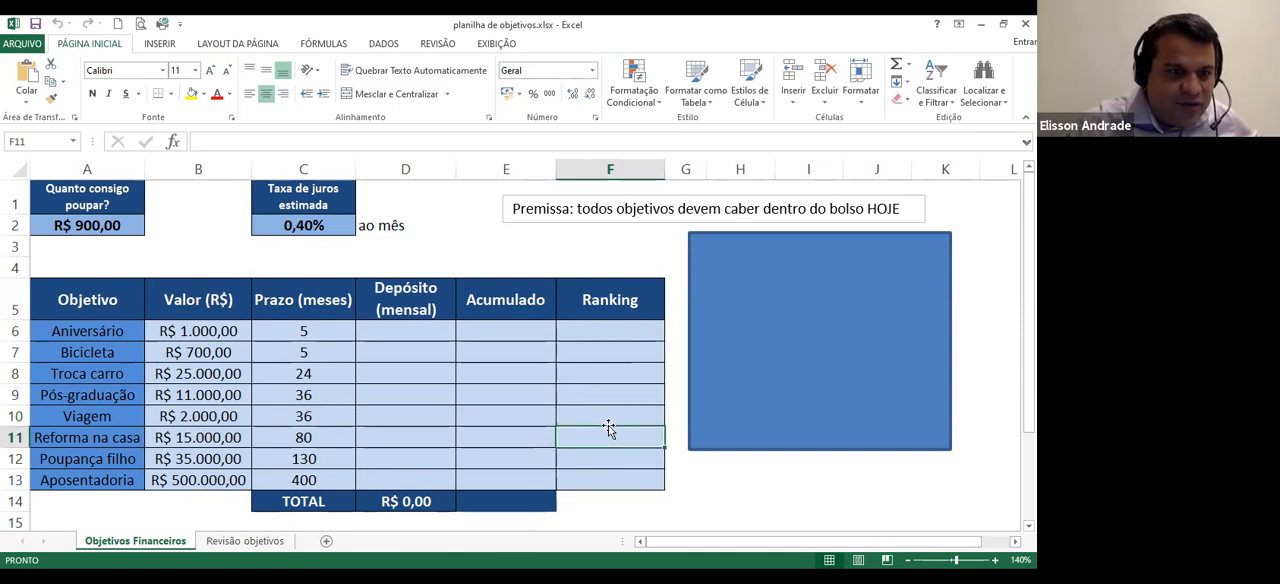
pyautogui.press('Down')
pyautogui.press('Up')
pyautogui.press('Up')
pyautogui.write('1')
pyautogui.press('Return')
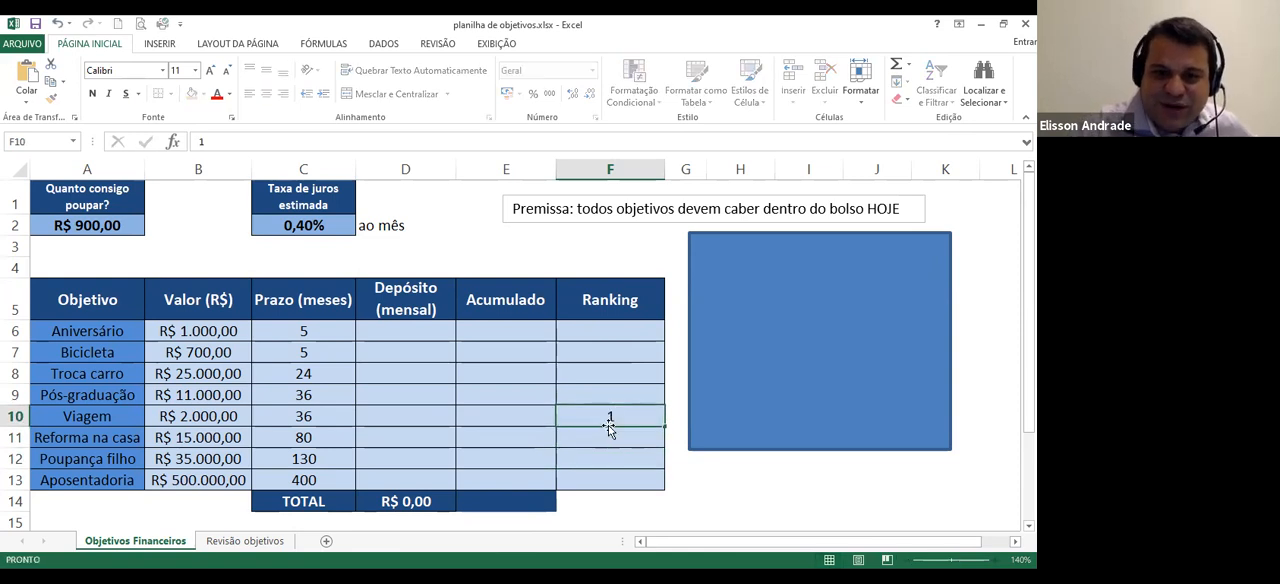
pyautogui.press('Down')
pyautogui.press('Down')
pyautogui.write('2')
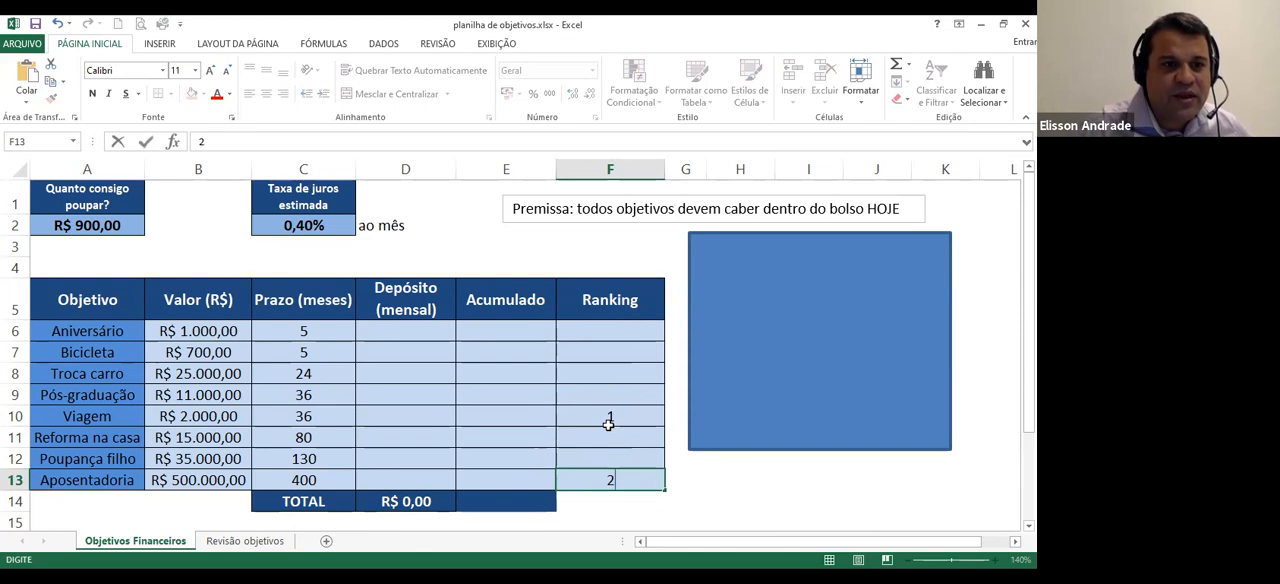
pyautogui.press('Up')
pyautogui.press('Up')
pyautogui.press('Up')
pyautogui.press('Up')
pyautogui.press('Up')
pyautogui.press('Up')
pyautogui.press('Up')
pyautogui.press('Up')
pyautogui.press('Up')
pyautogui.press('Up')
pyautogui.press('Up')
pyautogui.press('Up')
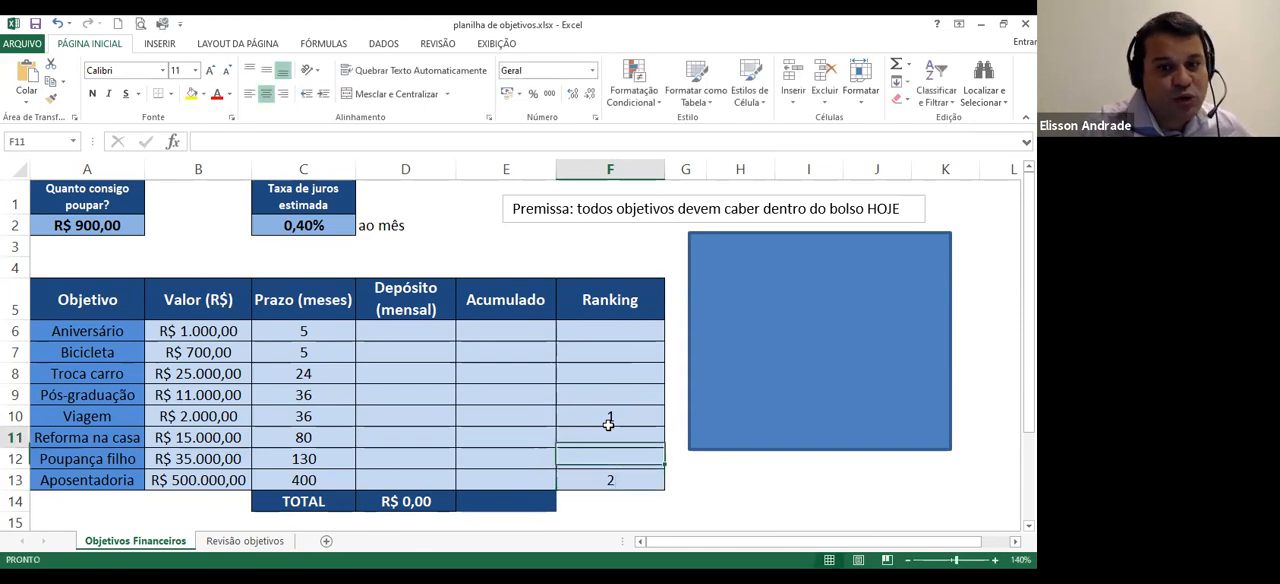
# Enter ranking 3 for Aniversário and ranking 4 for Poupança filho
pyautogui.press('Down')
pyautogui.press('Down')
pyautogui.press('Down')
pyautogui.press('Down')
pyautogui.press('Down')
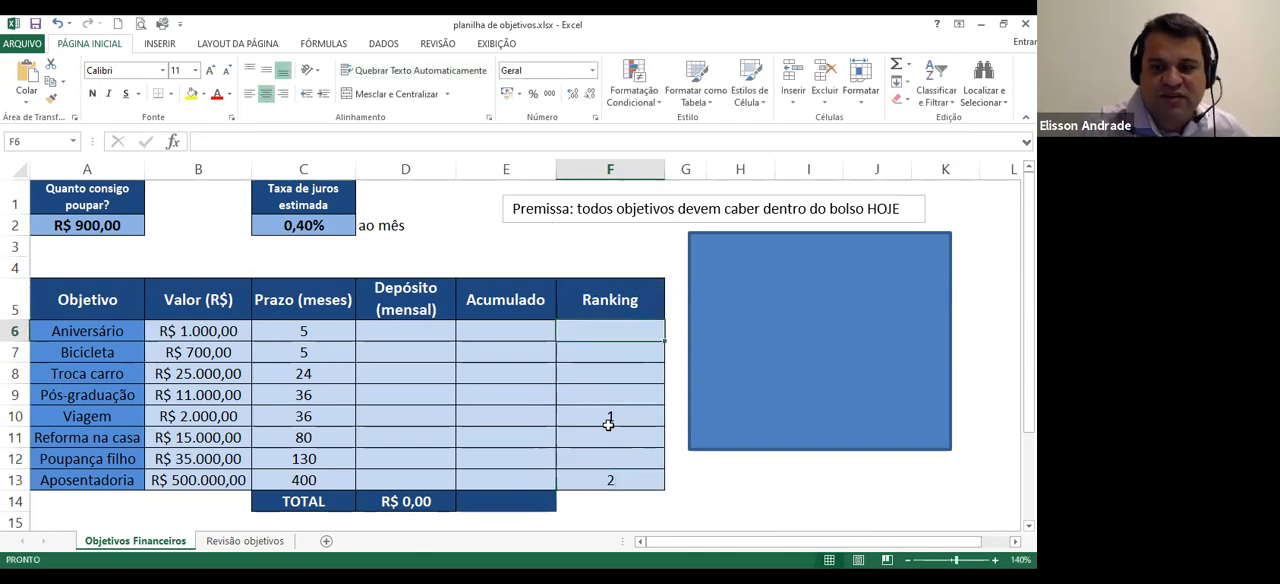
pyautogui.write('3')
pyautogui.press('Down')
pyautogui.press('Down')
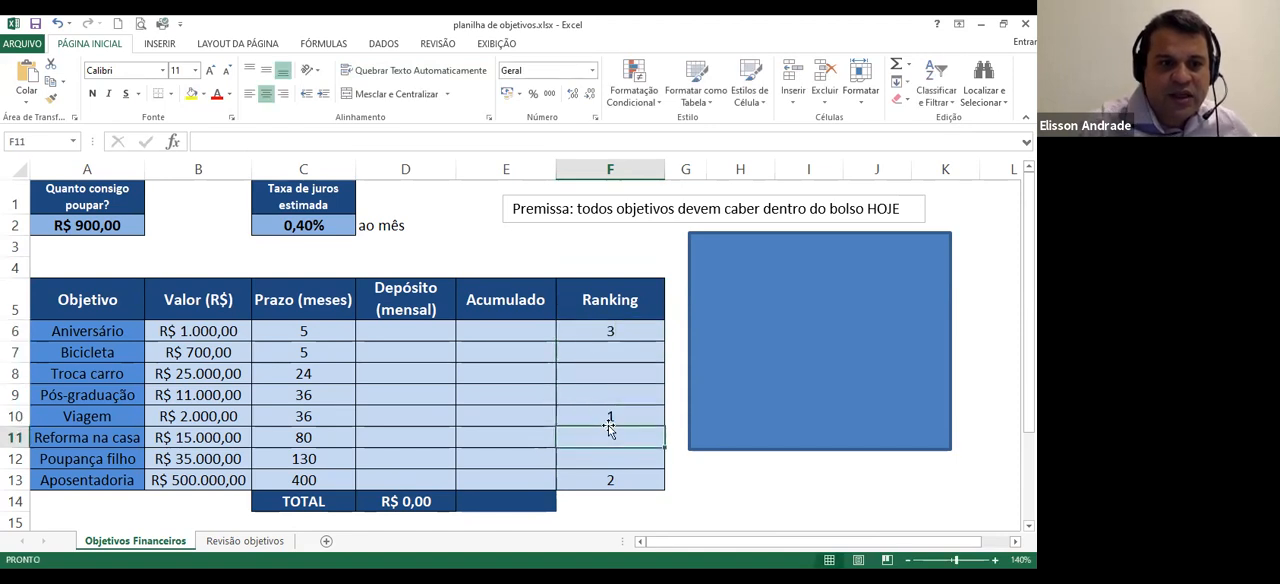
pyautogui.write('4')
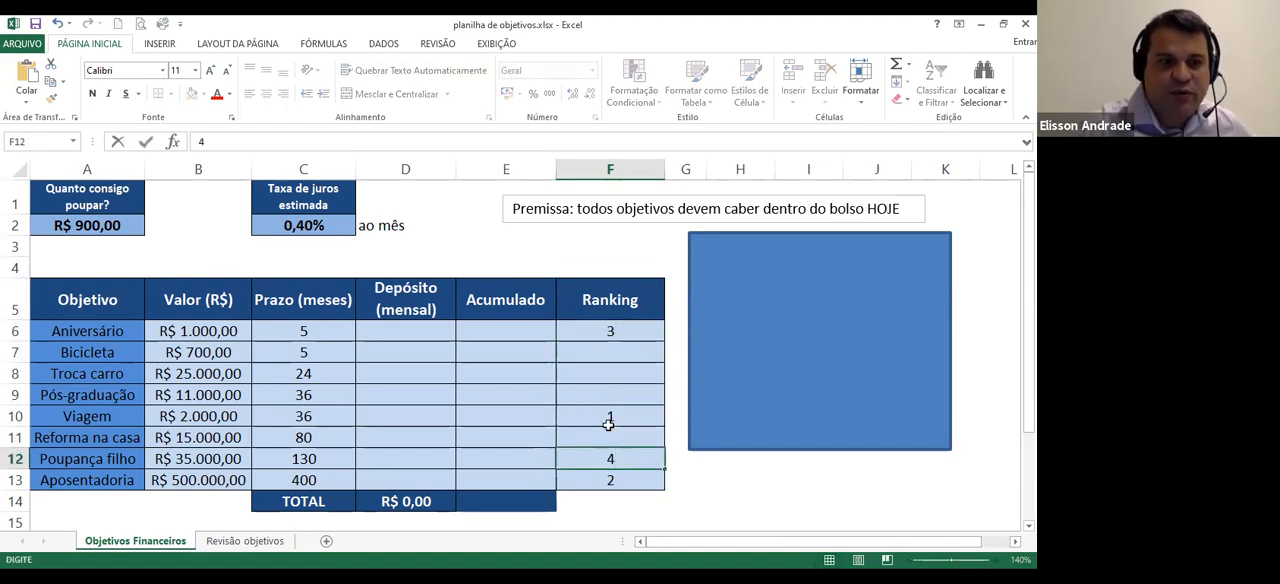
pyautogui.press('Up')
# Complete the ranking with 5 for Reforma na casa, 6 for Pós-graduação, 7 for Troca carro and 8 for Bicicleta
pyautogui.write('5')
pyautogui.press('Up')
pyautogui.press('Up')
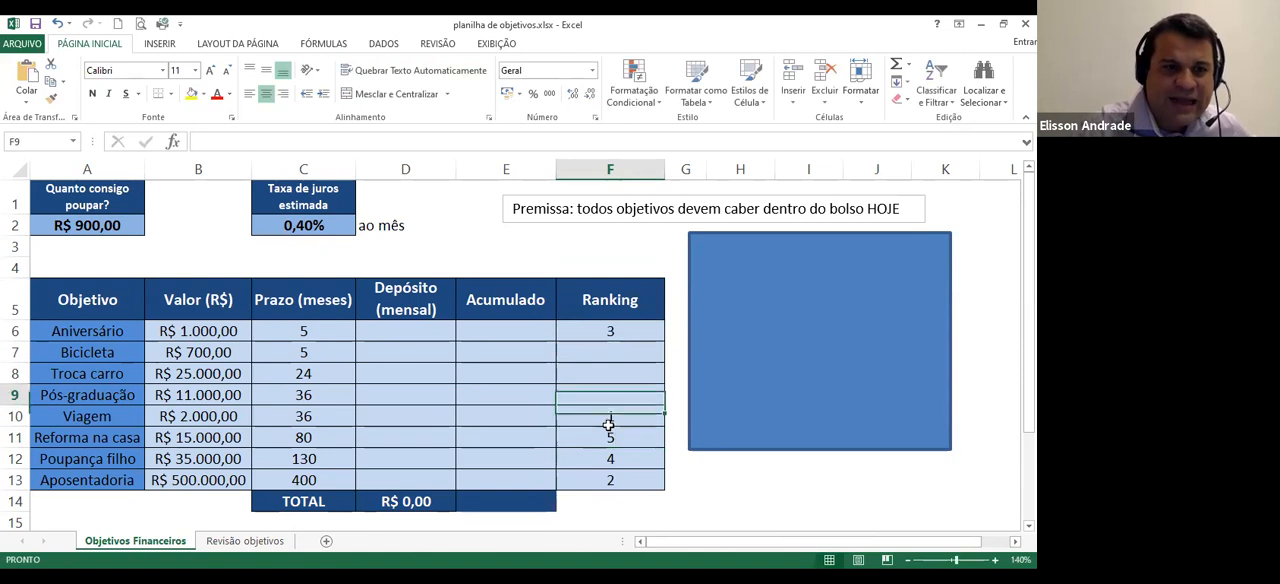
pyautogui.write('6')
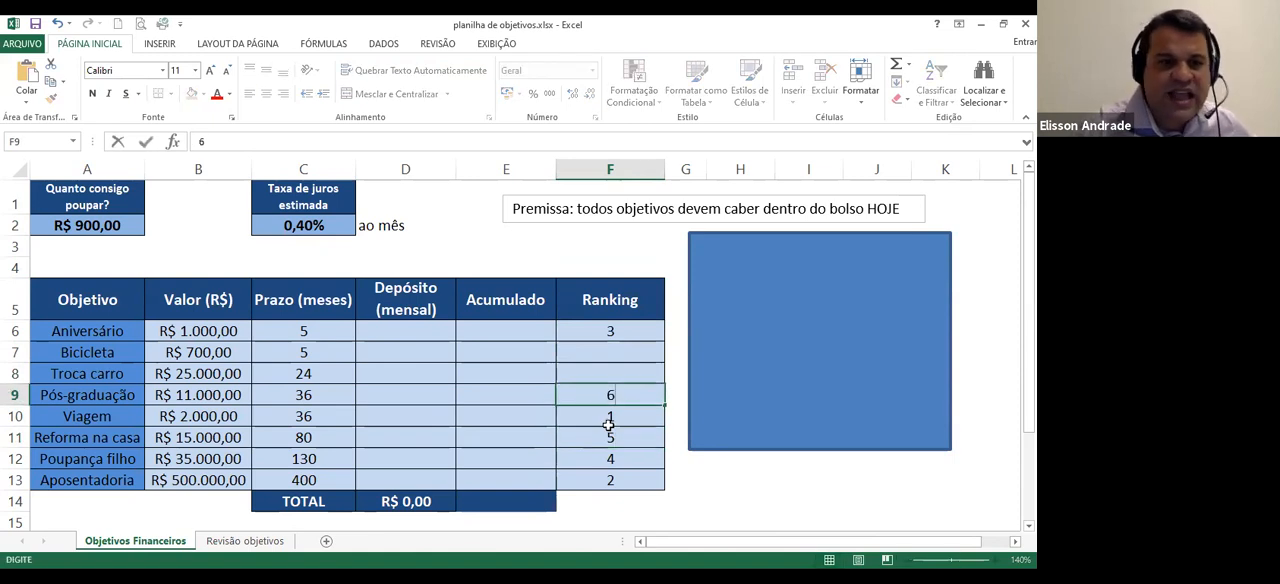
pyautogui.press('Up')
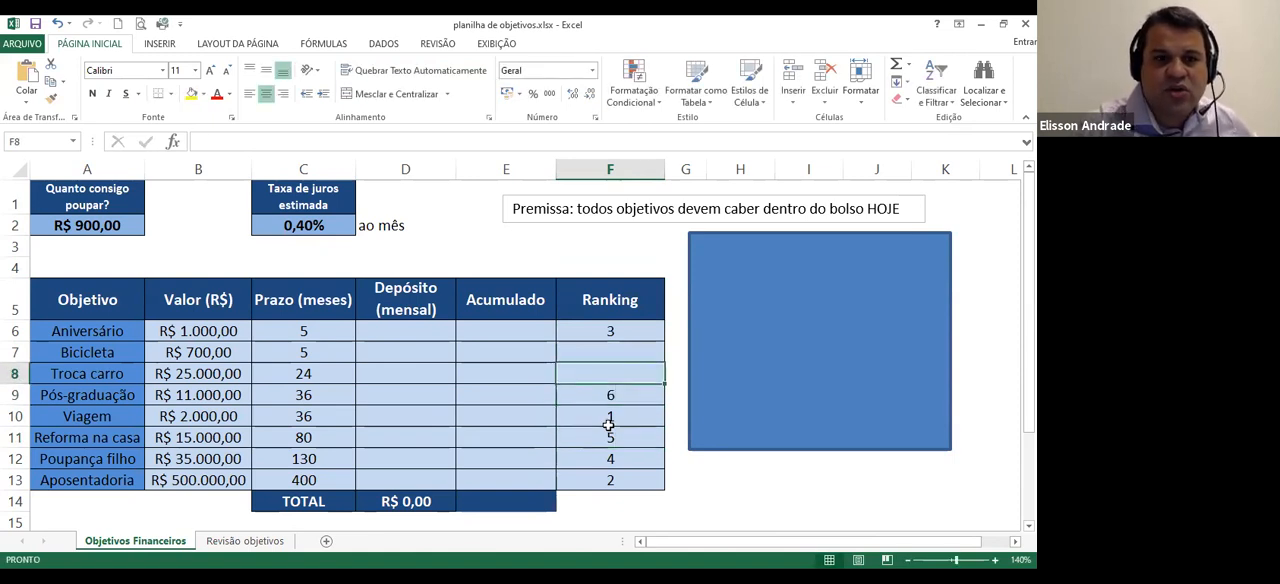
pyautogui.write('7')
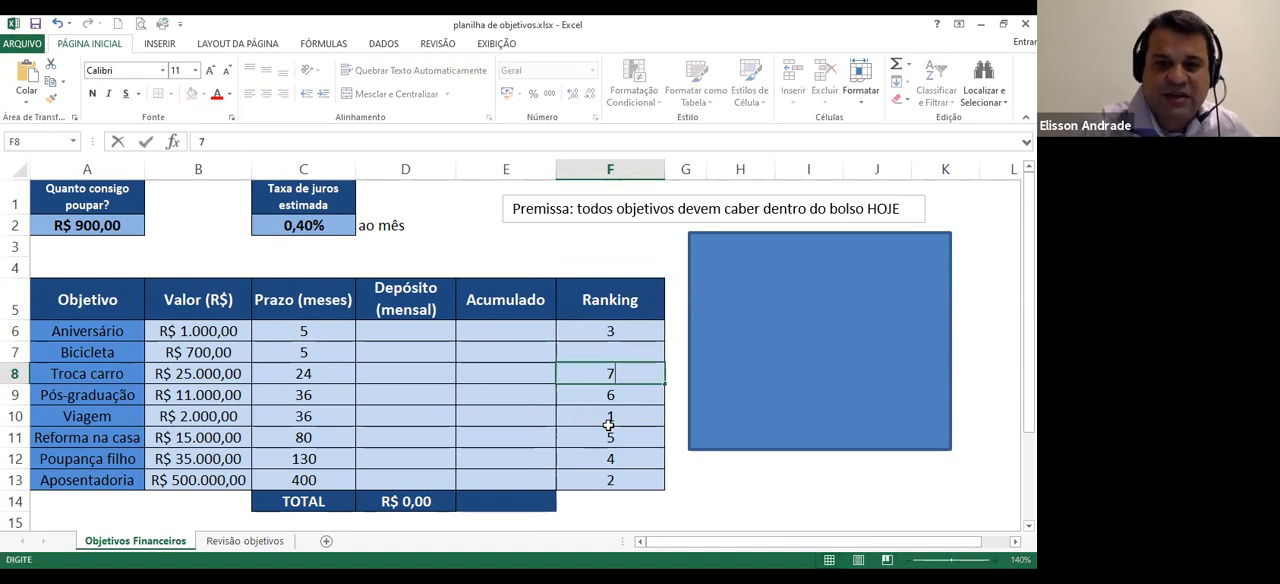
pyautogui.press('Up')
pyautogui.write('8')
pyautogui.press('Return')
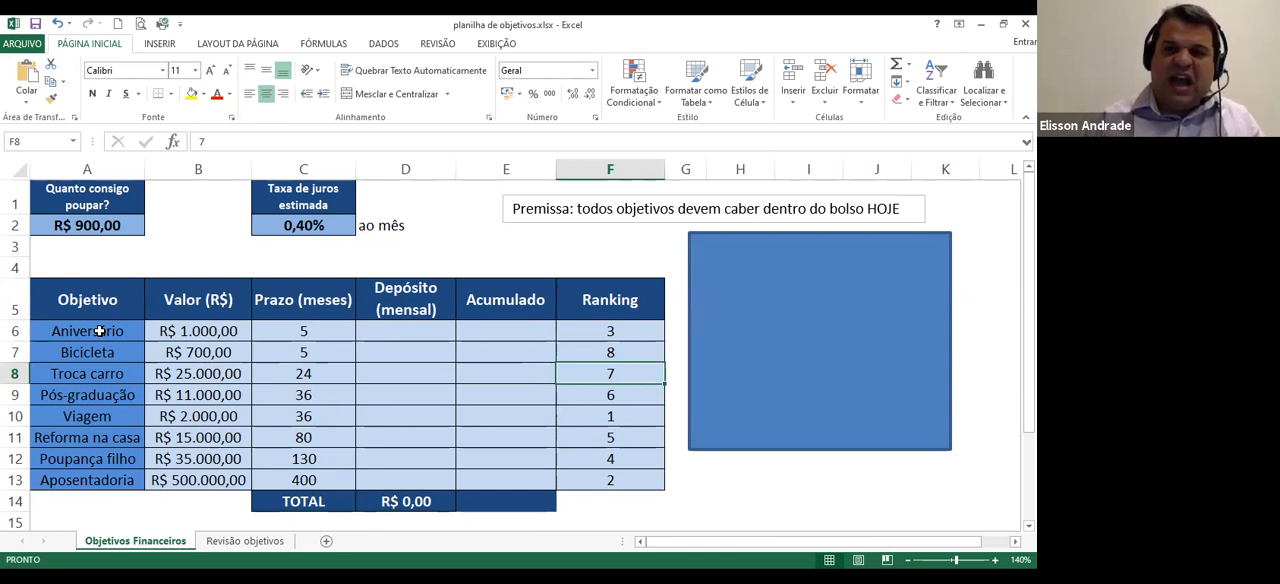
# Sort the objective rows A6:F13 by the Ranking column values, from smallest to largest
pyautogui.moveTo(100, 331); pyautogui.dragTo(389, 458)
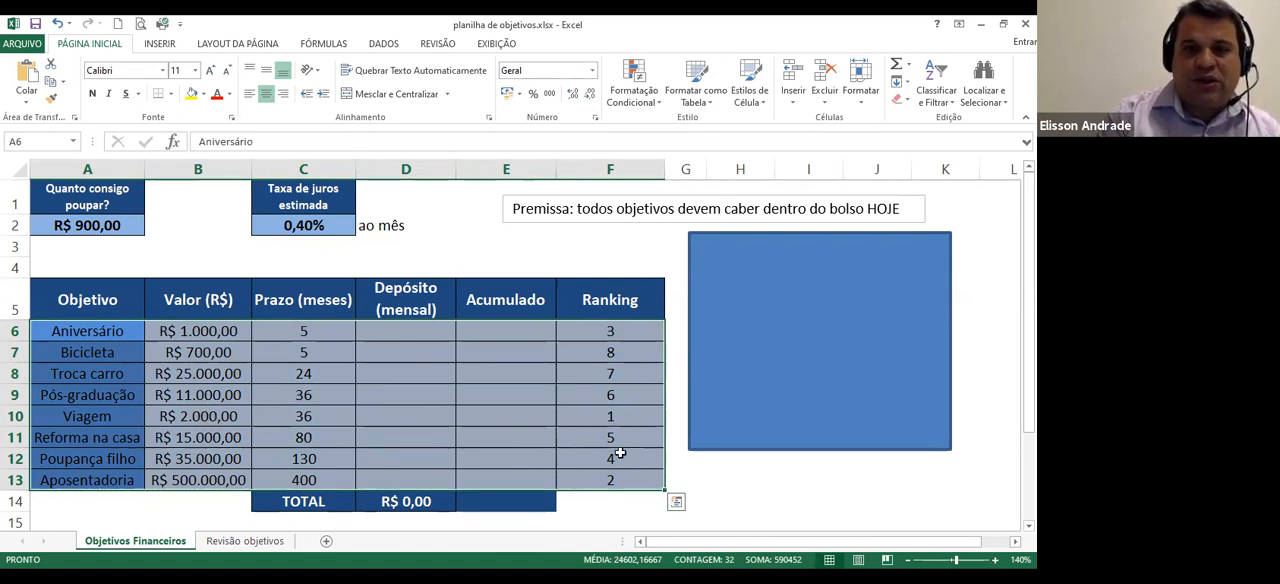
pyautogui.click(383, 43)
pyautogui.click(358, 76)
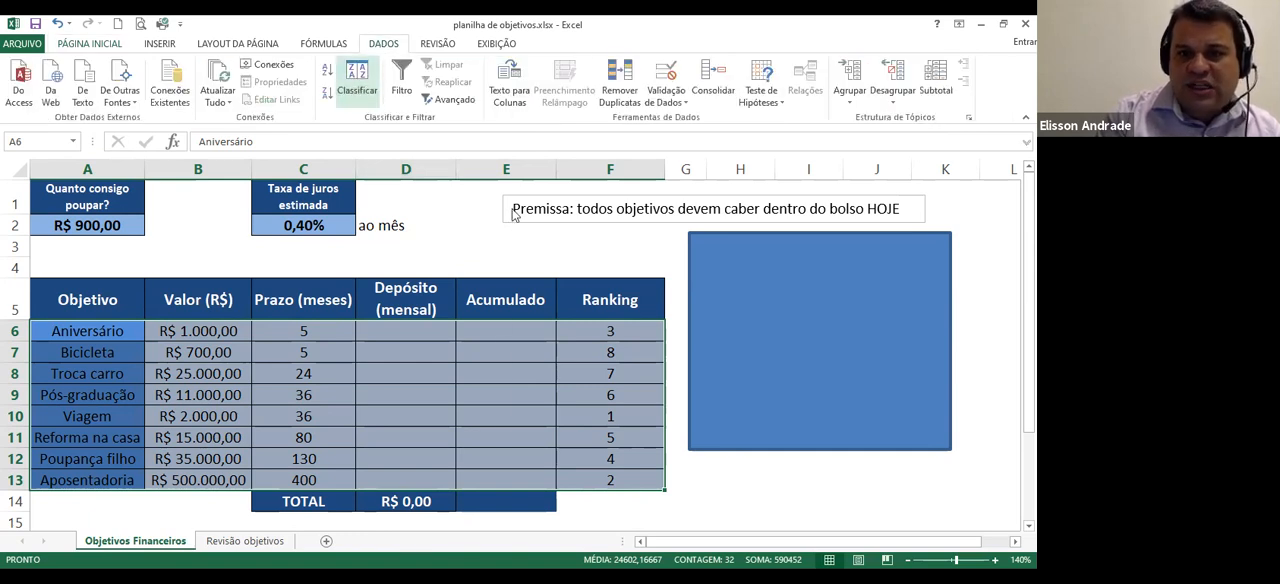
pyautogui.click(675, 354)
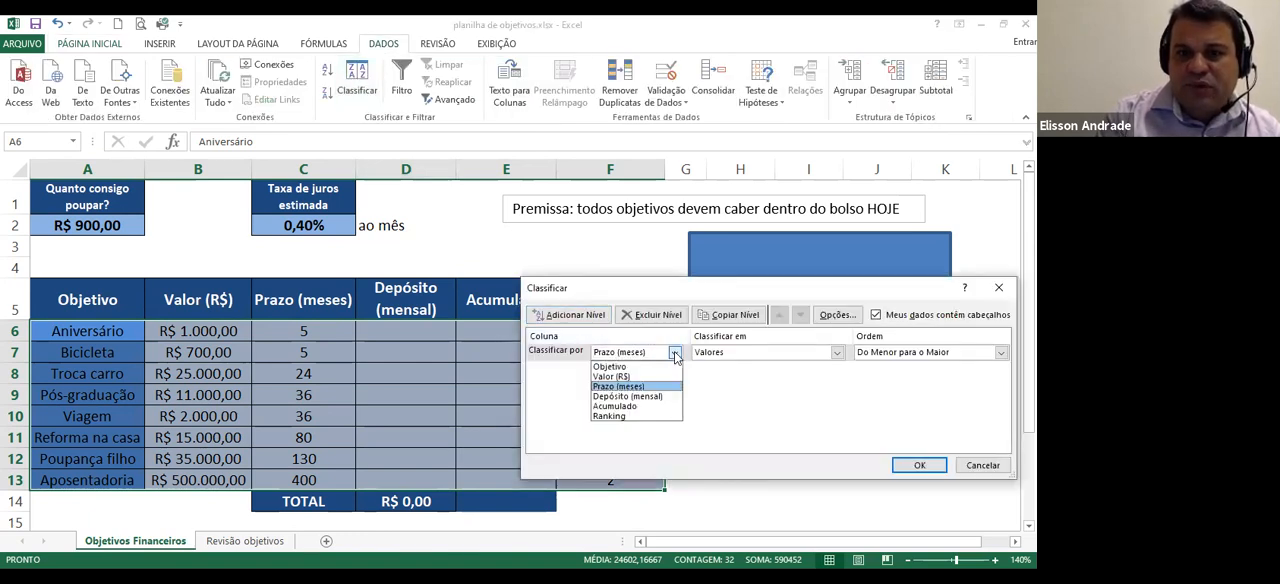
pyautogui.click(632, 416)
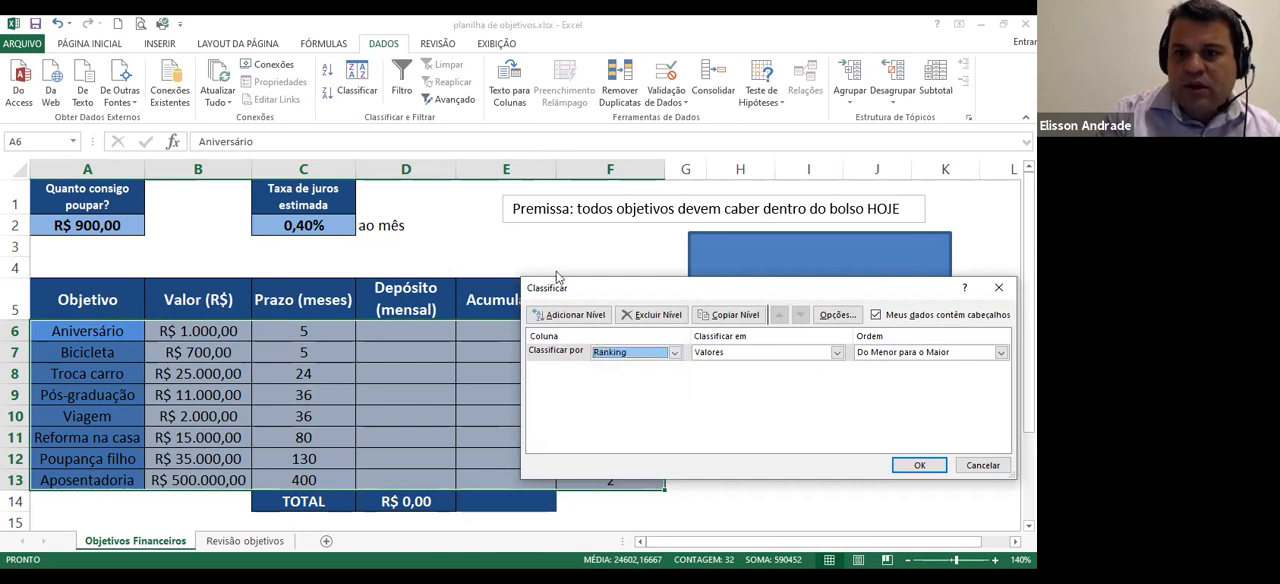
pyautogui.moveTo(557, 278); pyautogui.dragTo(330, 256)
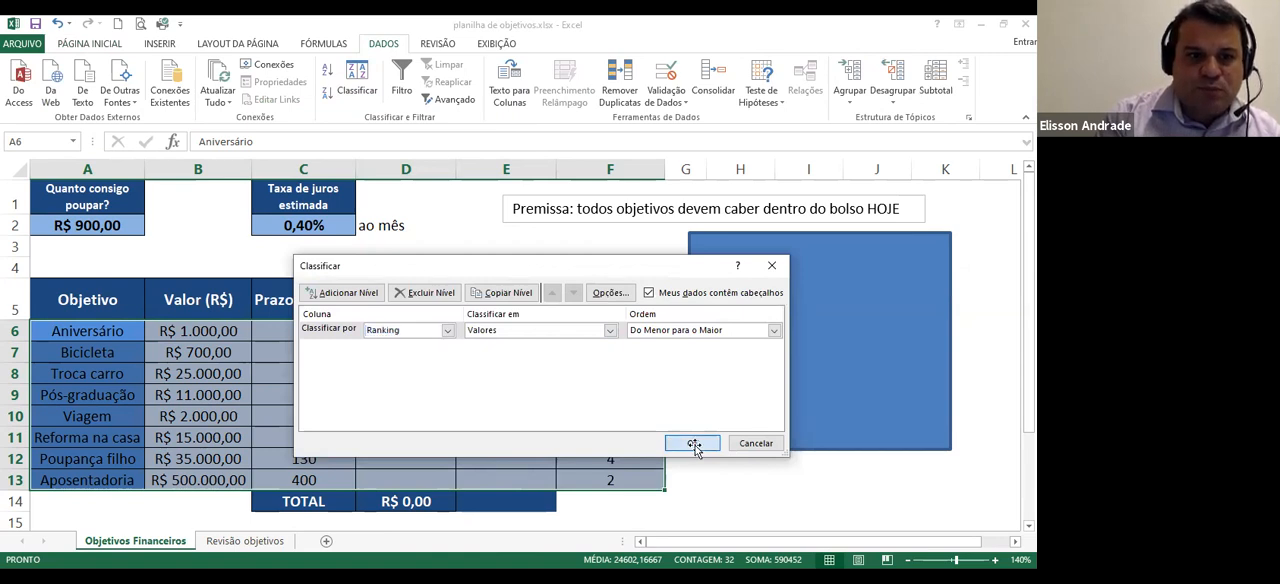
pyautogui.click(693, 444)
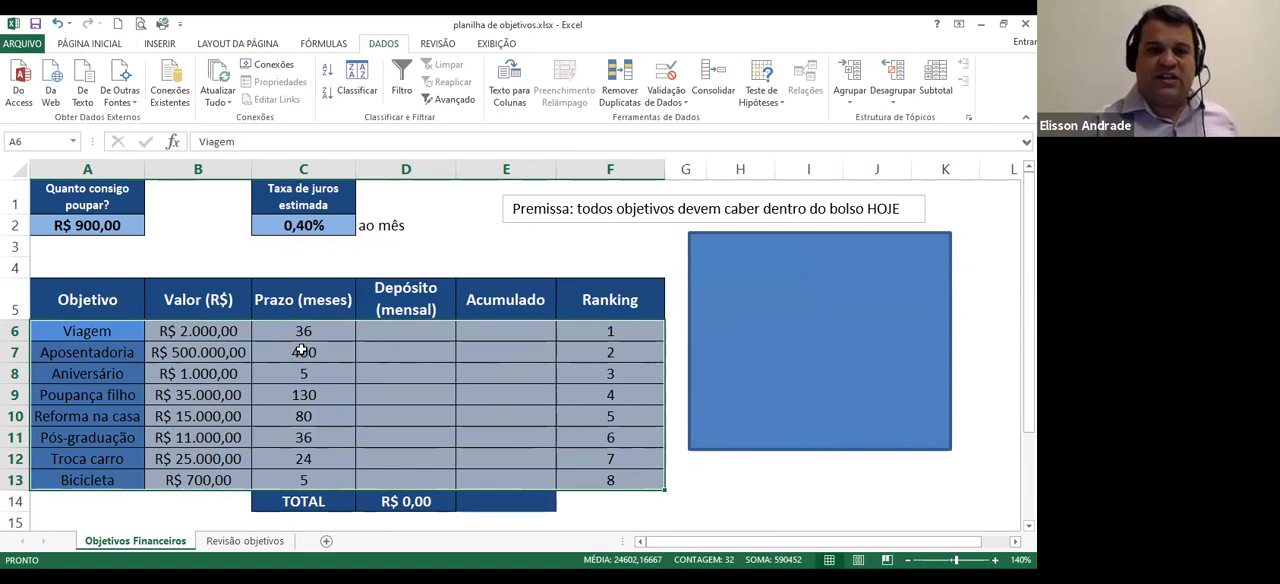
# Check the Aposentadoria value and the monthly deposit and term cells of the Viagem objective
pyautogui.click(174, 350)
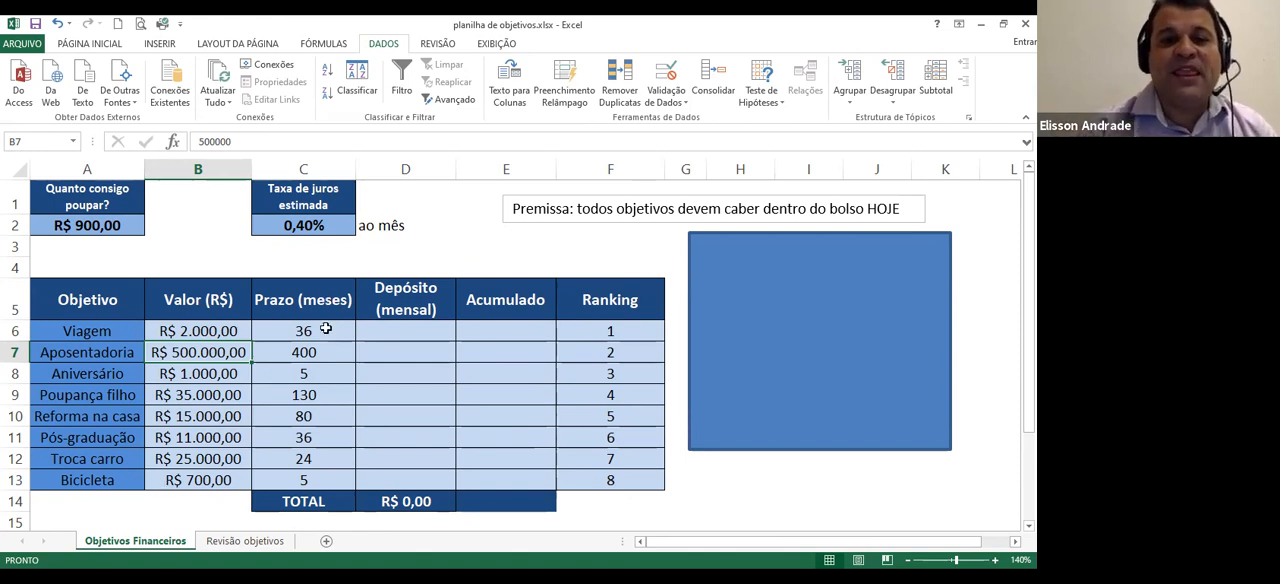
pyautogui.click(406, 330)
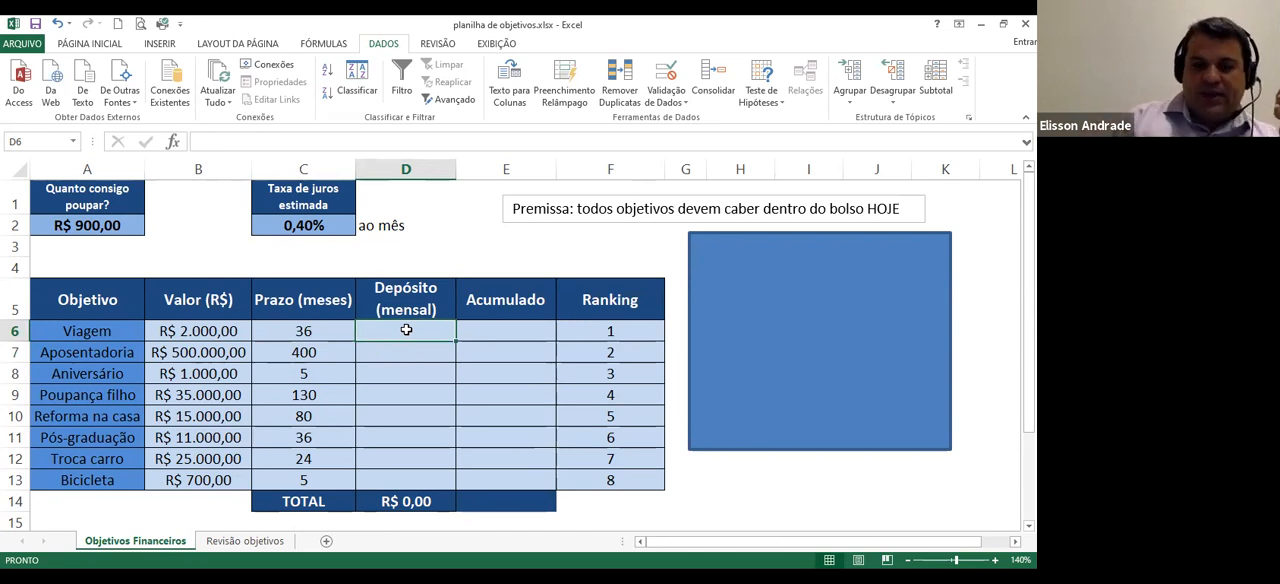
pyautogui.click(320, 333)
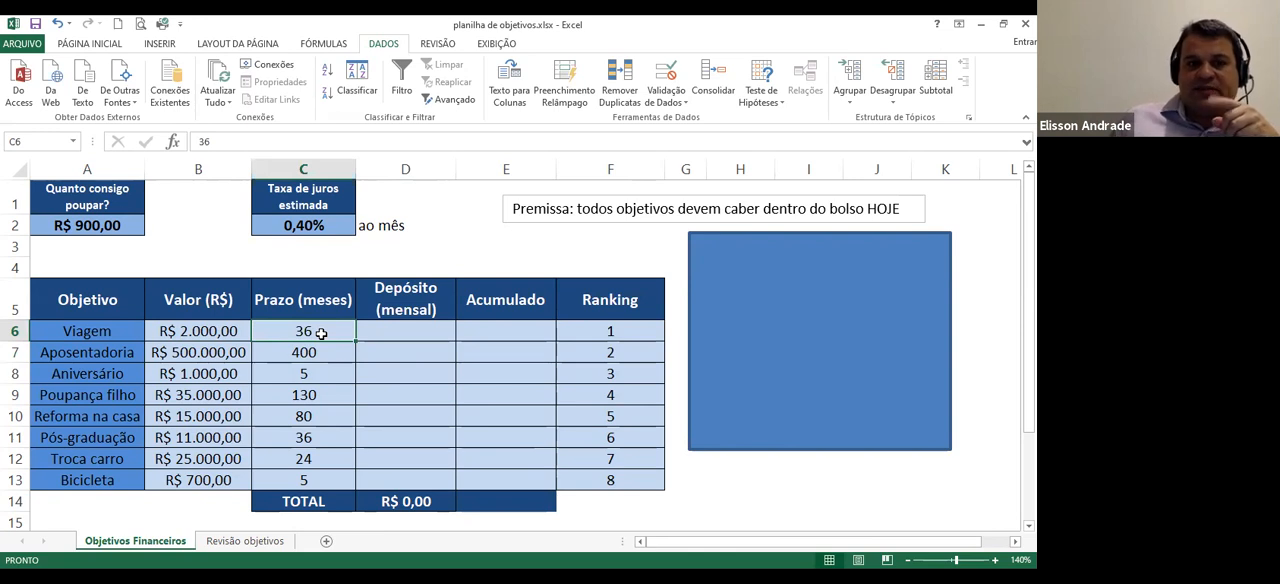
# Review the Viagem objective's value, term and monthly deposit cells, along with the estimated monthly interest rate
pyautogui.click(201, 333)
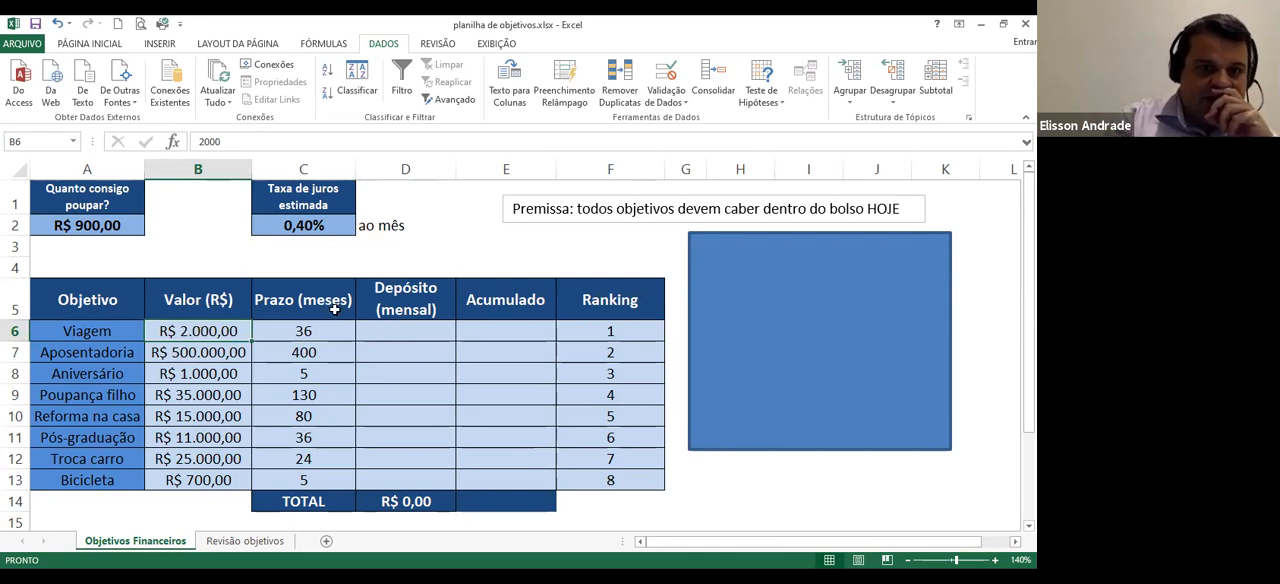
pyautogui.click(415, 332)
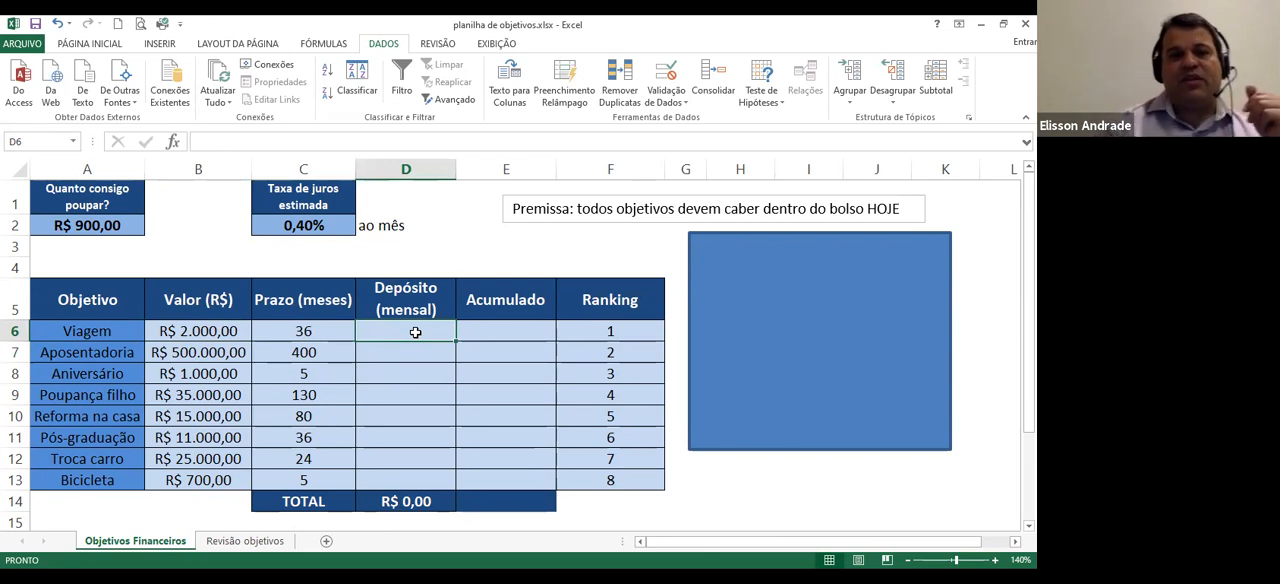
pyautogui.click(317, 330)
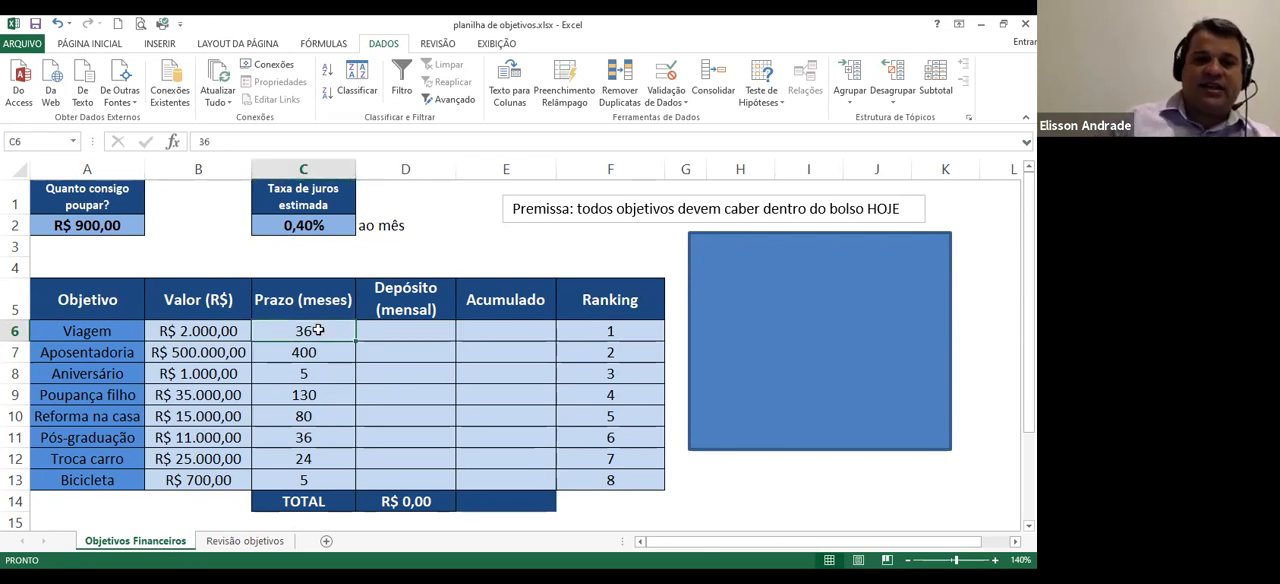
pyautogui.click(208, 333)
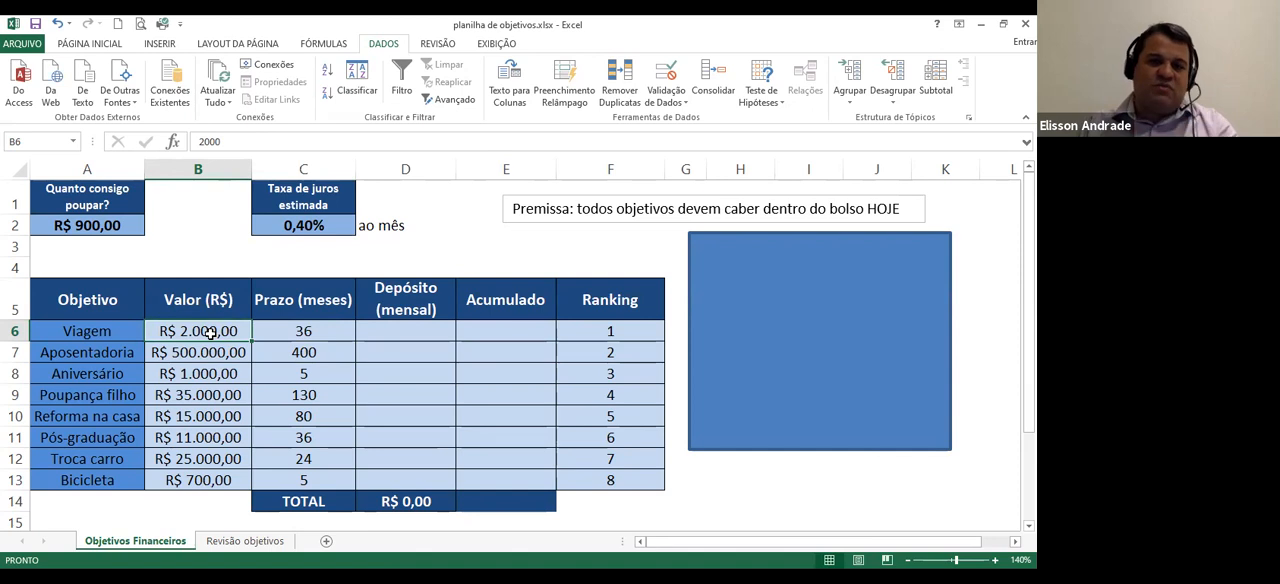
pyautogui.click(290, 225)
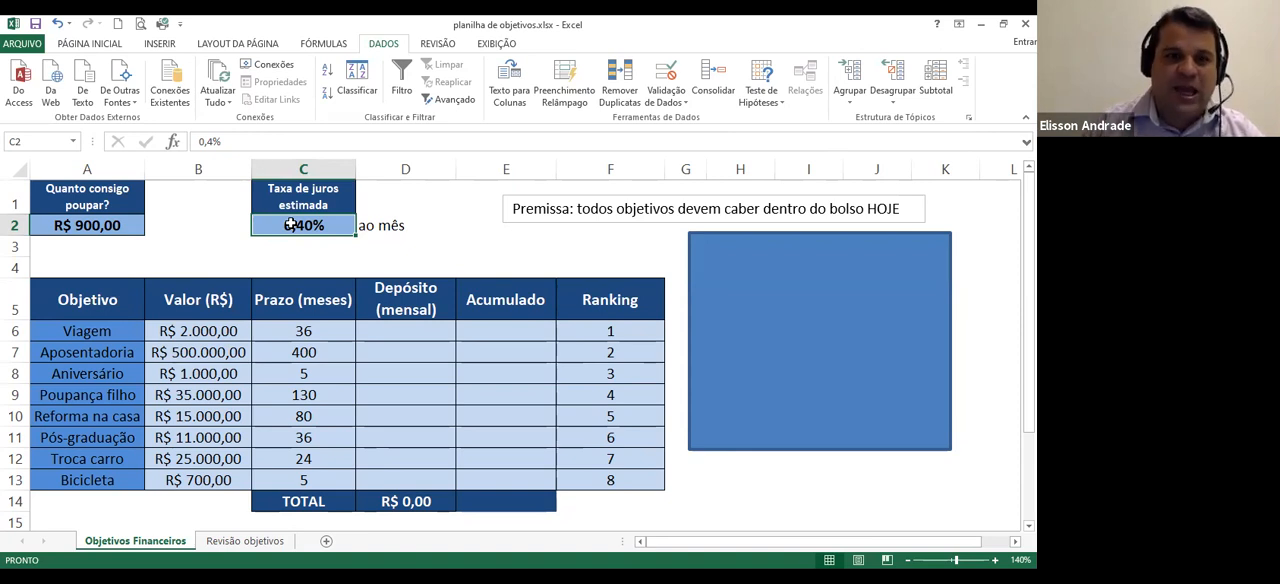
# Start a PGTO function in Viagem's monthly deposit cell D6, with the absolute reference $C$2 as its Taxa argument
pyautogui.click(397, 325)
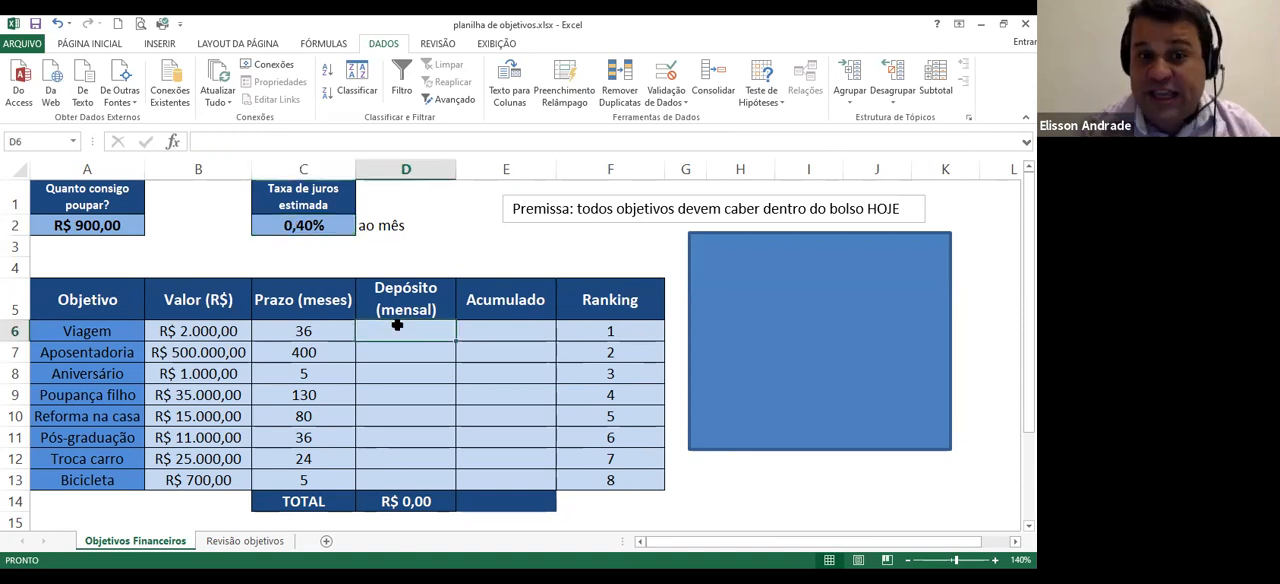
pyautogui.write('=')
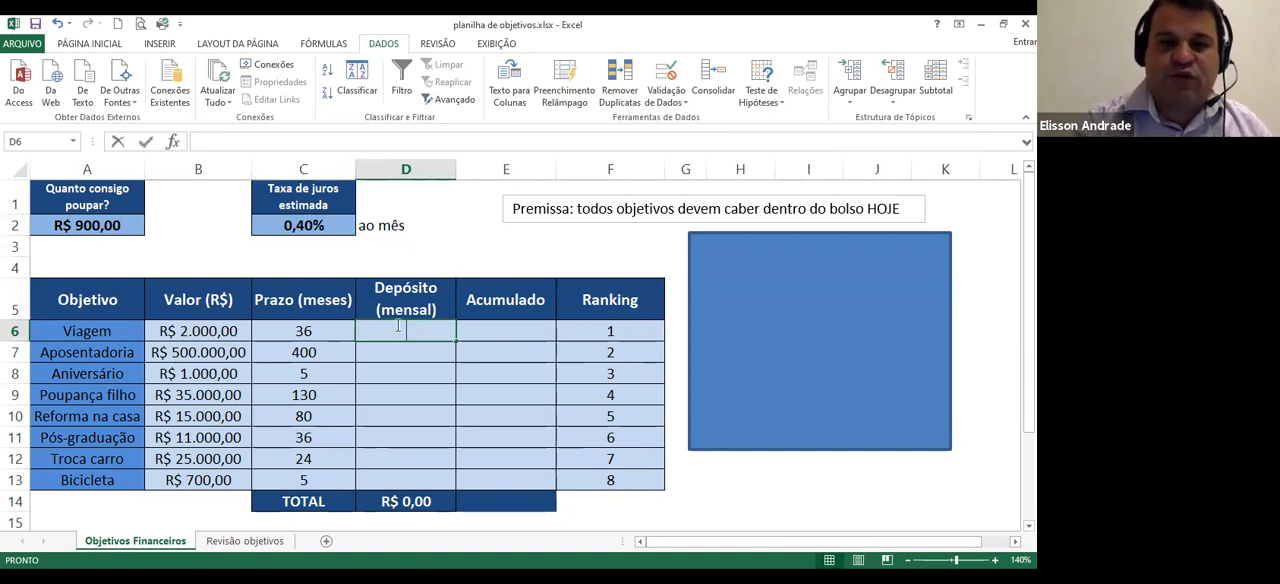
pyautogui.write('p')
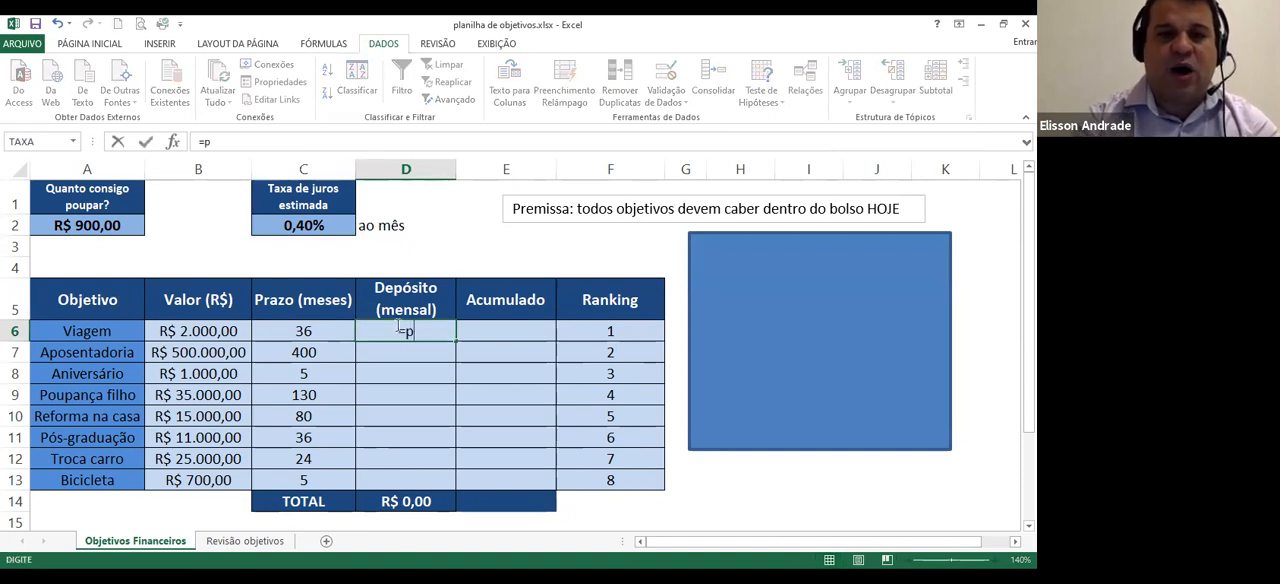
pyautogui.write('gto')
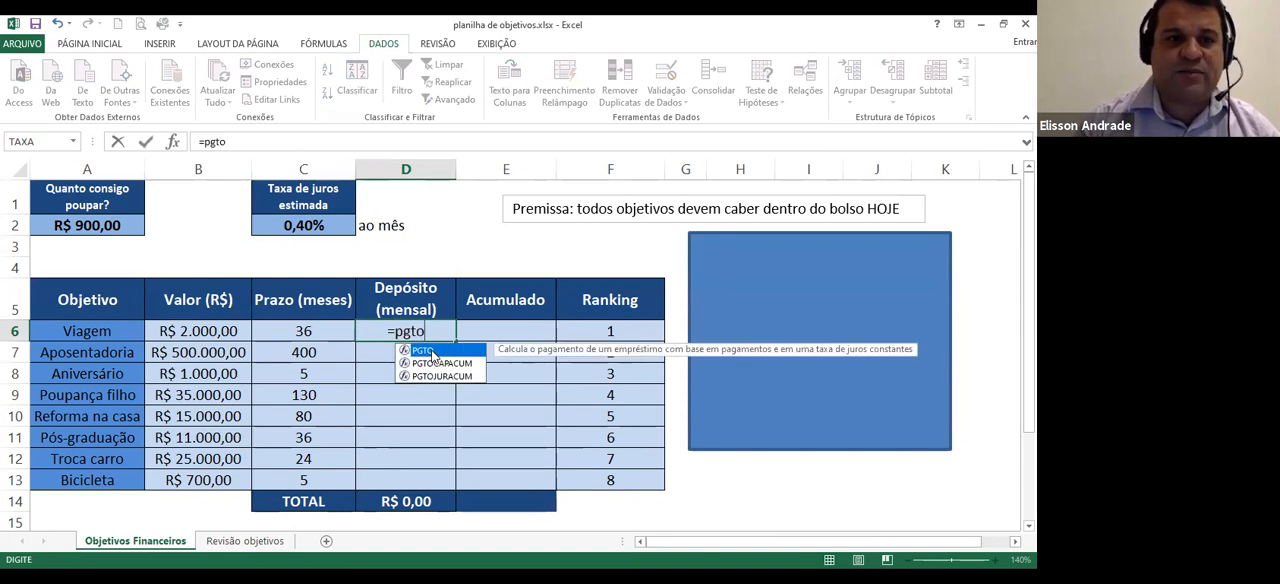
pyautogui.doubleClick(432, 354)
pyautogui.click(172, 141)
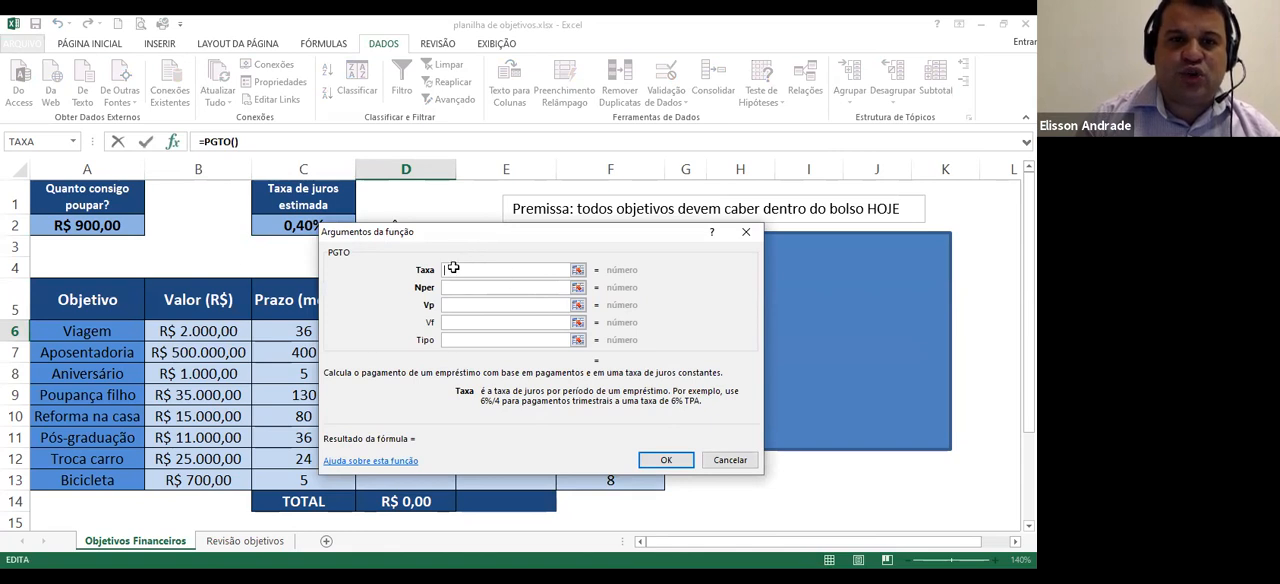
pyautogui.moveTo(463, 252); pyautogui.dragTo(633, 259)
pyautogui.click(316, 226)
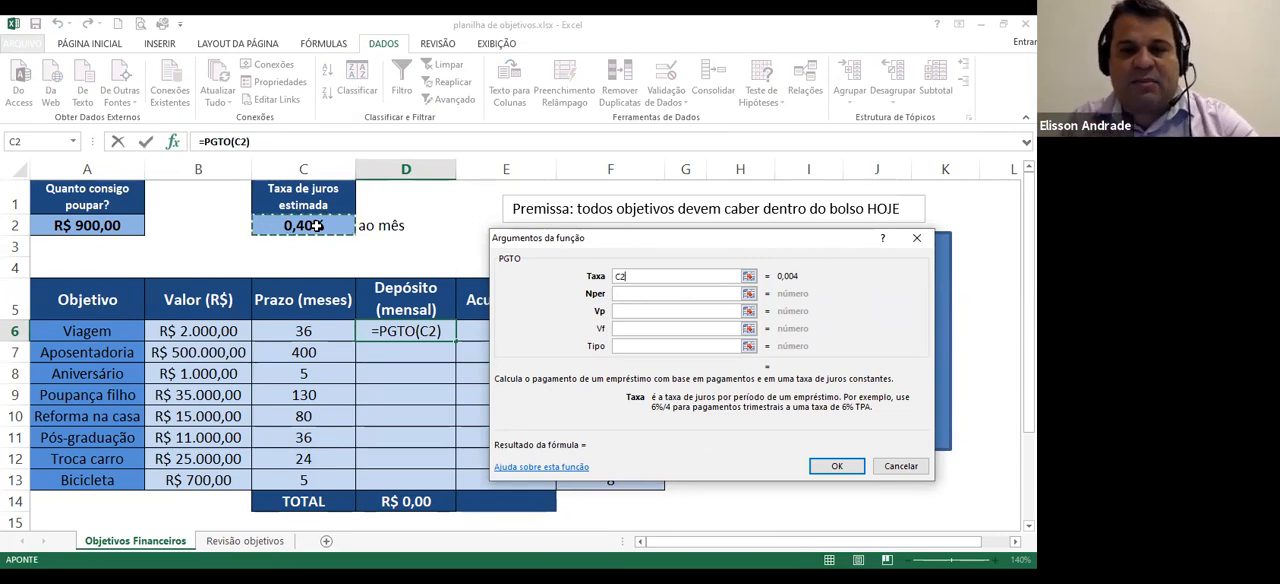
pyautogui.press('F4')
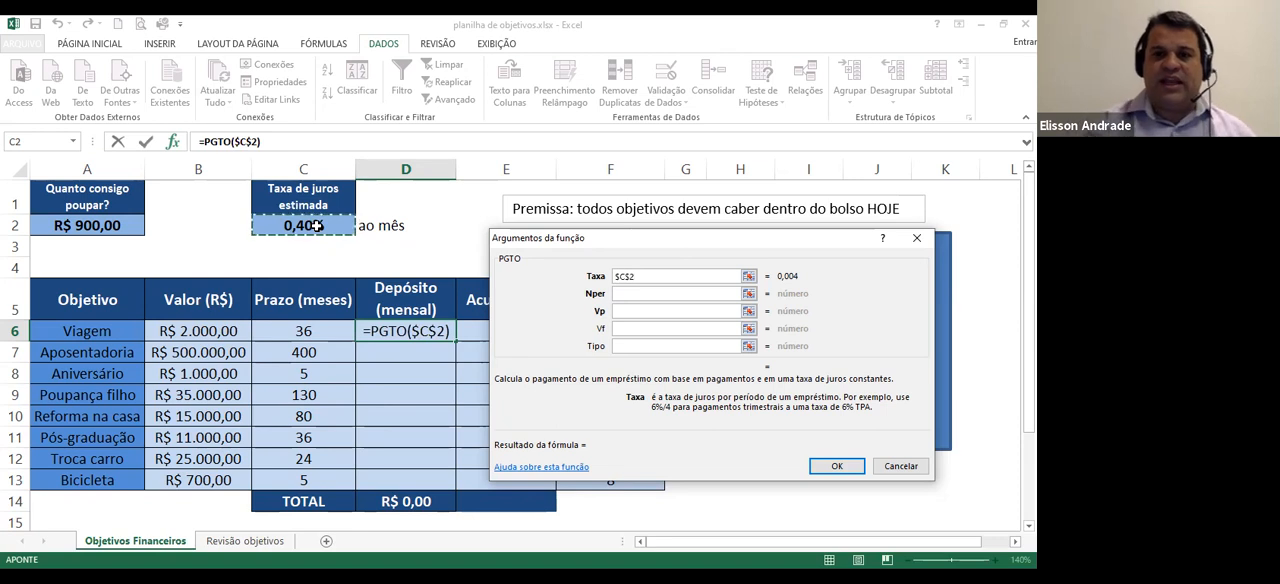
# Complete the PGTO function in D6 with Nper C6, Vf -B6 and Tipo 1, leaving Vp empty
pyautogui.click(618, 292)
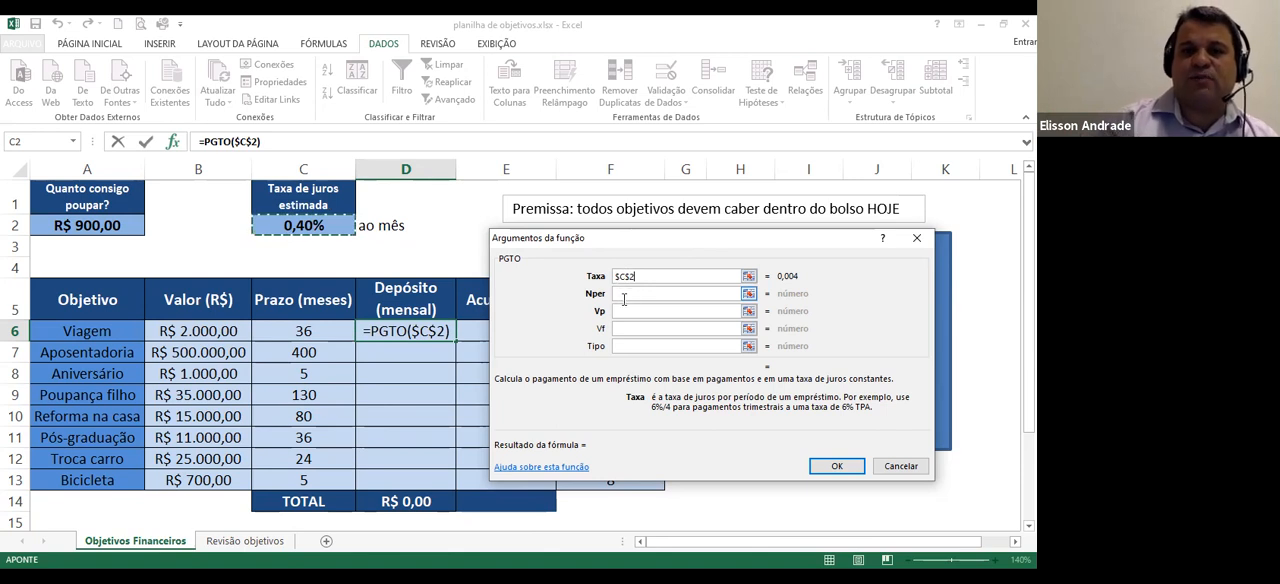
pyautogui.click(624, 294)
pyautogui.click(321, 335)
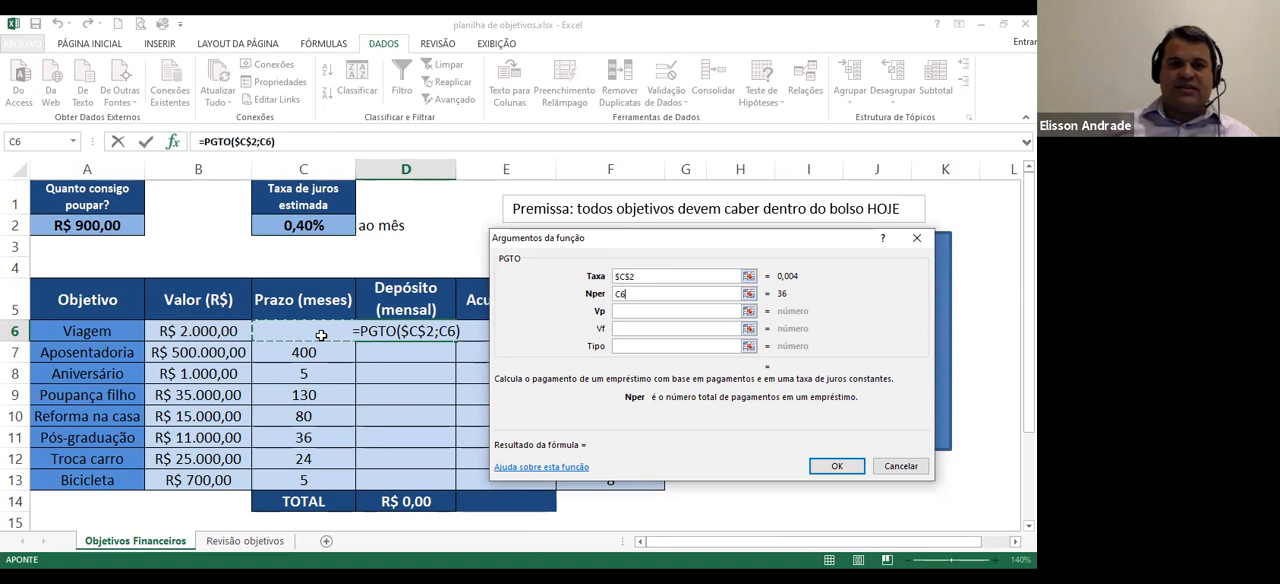
pyautogui.click(644, 328)
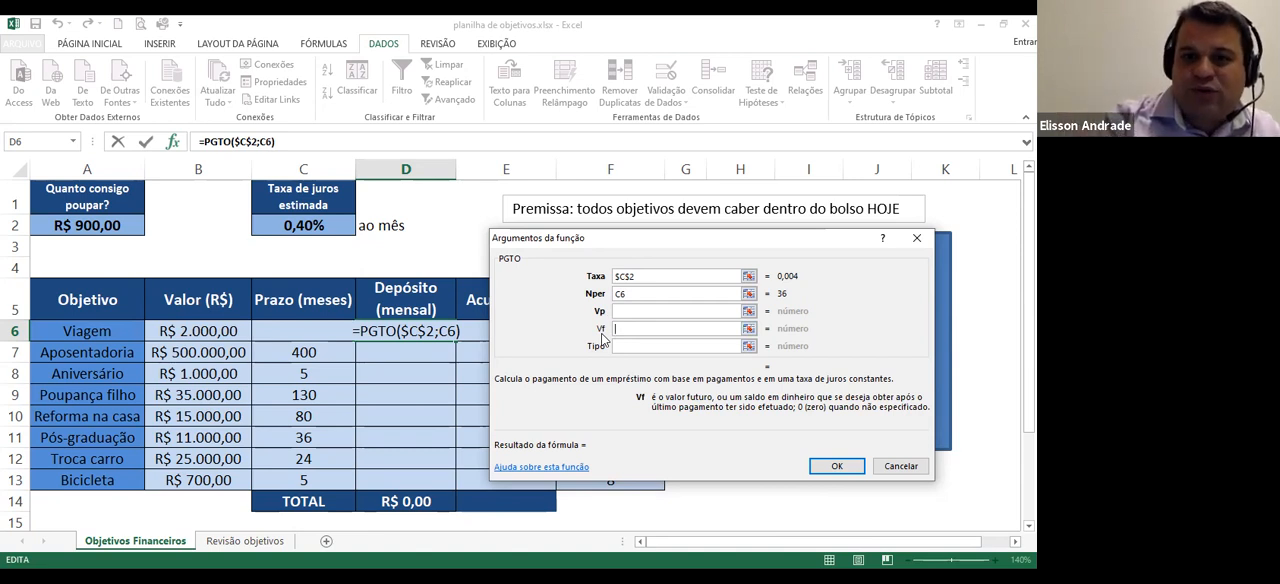
pyautogui.write('-')
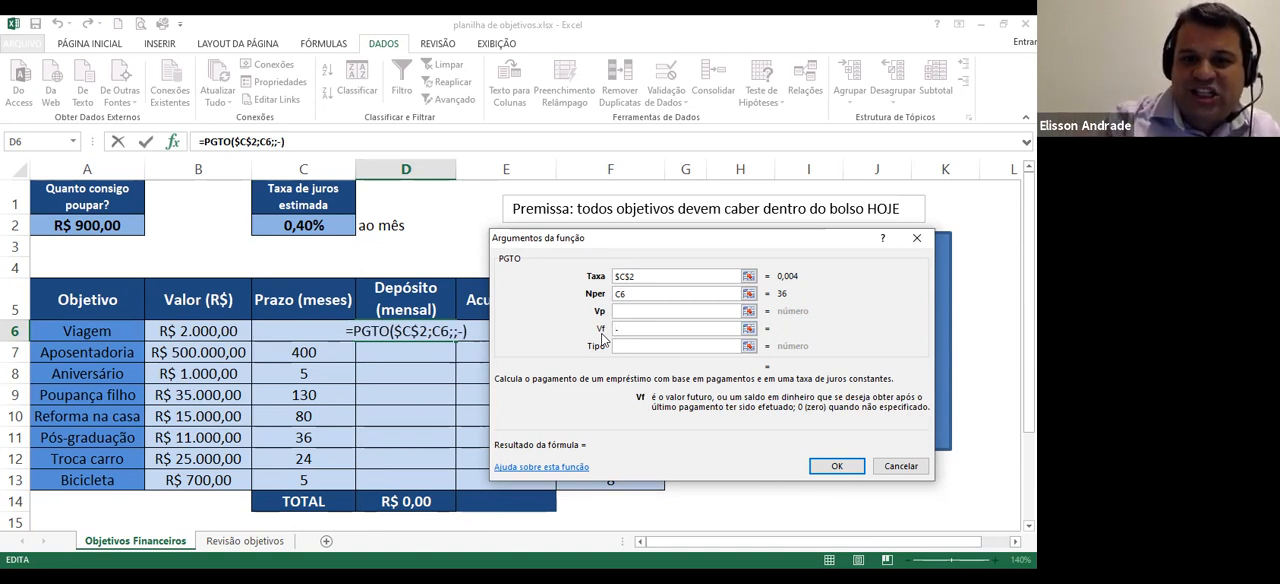
pyautogui.click(197, 331)
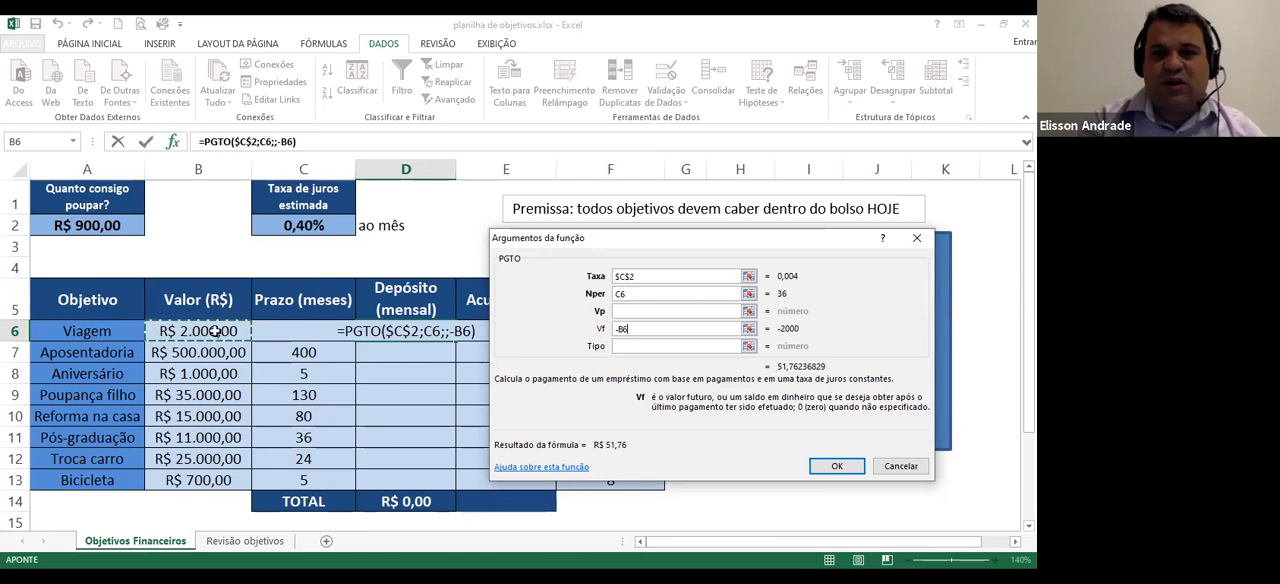
pyautogui.click(639, 346)
pyautogui.write('1')
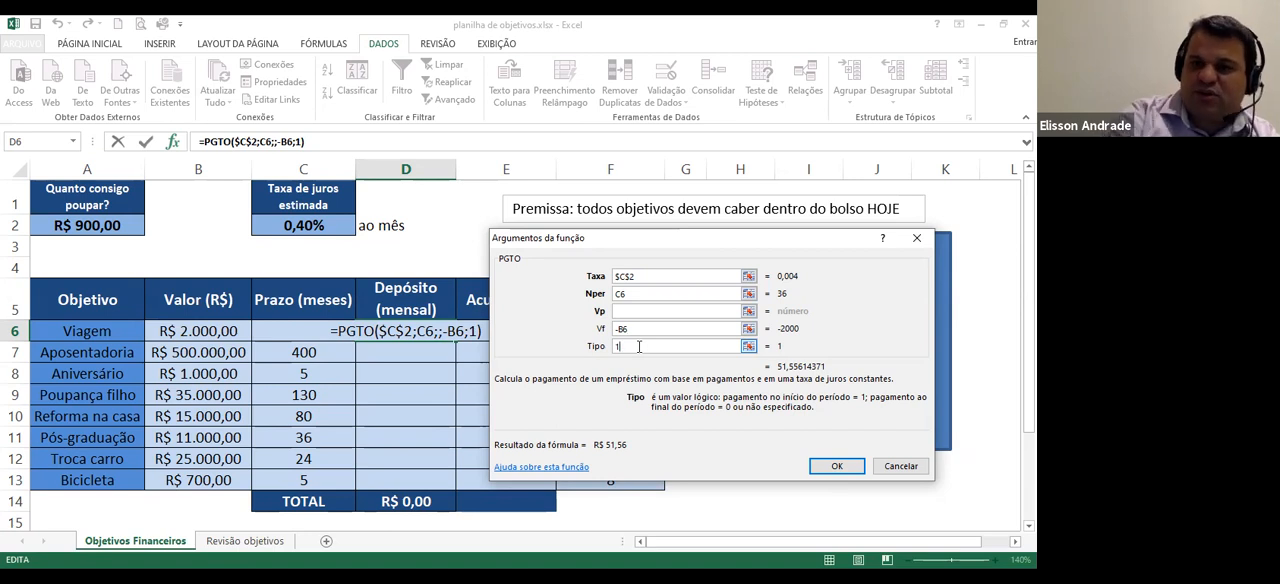
pyautogui.click(838, 468)
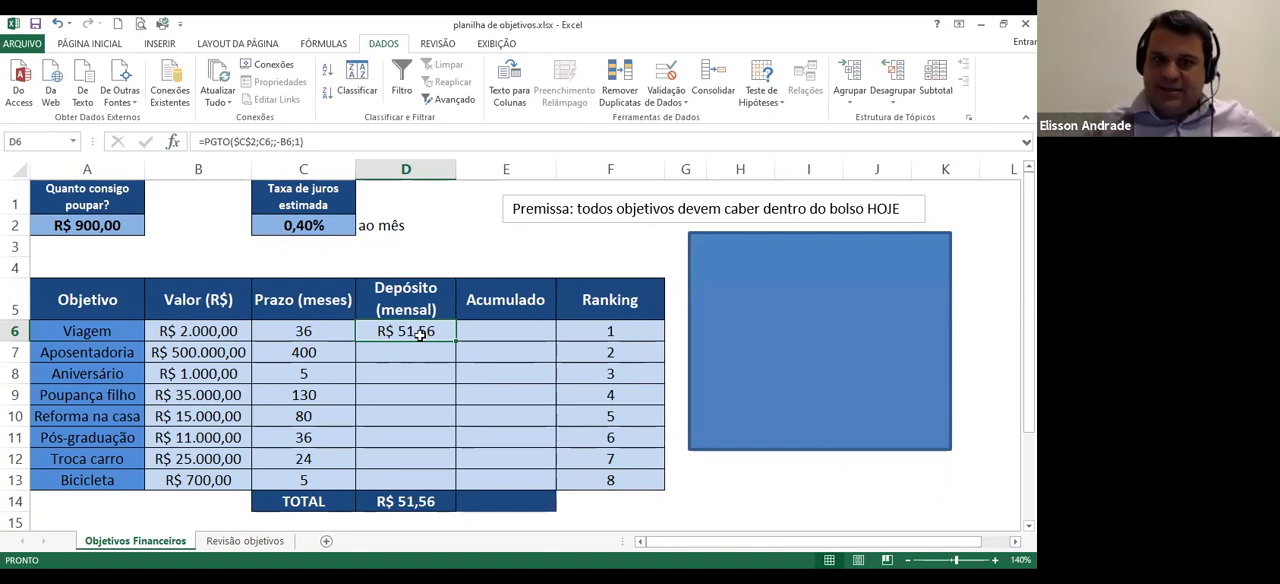
# Copy Viagem's monthly deposit formula from D6 down to D13 for all the other objectives
pyautogui.click(328, 334)
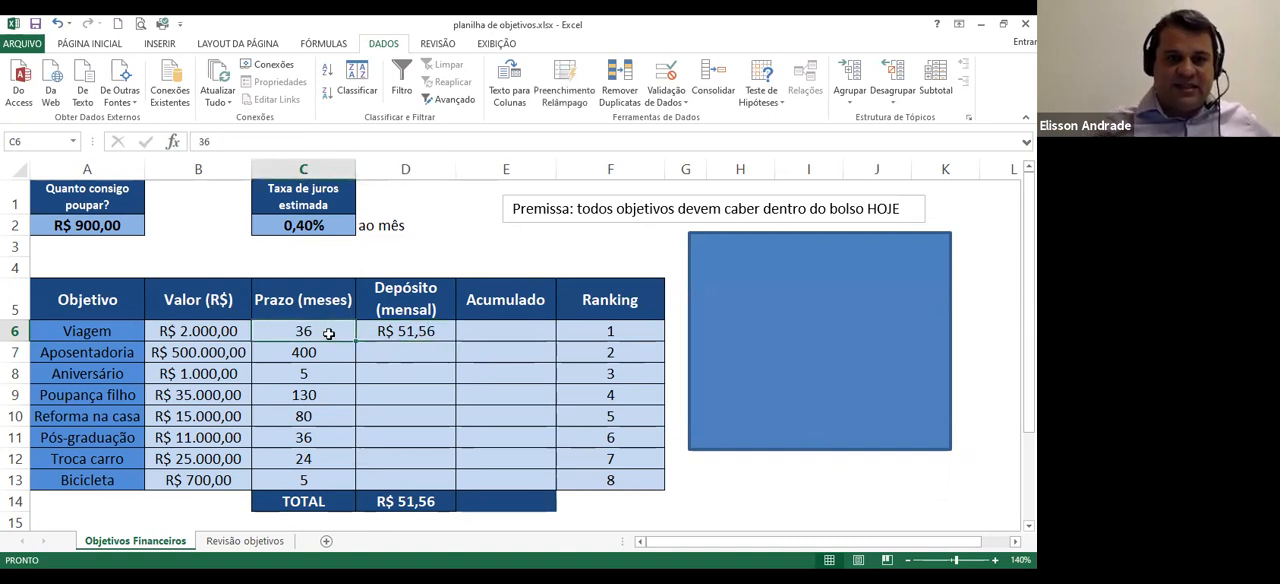
pyautogui.click(313, 224)
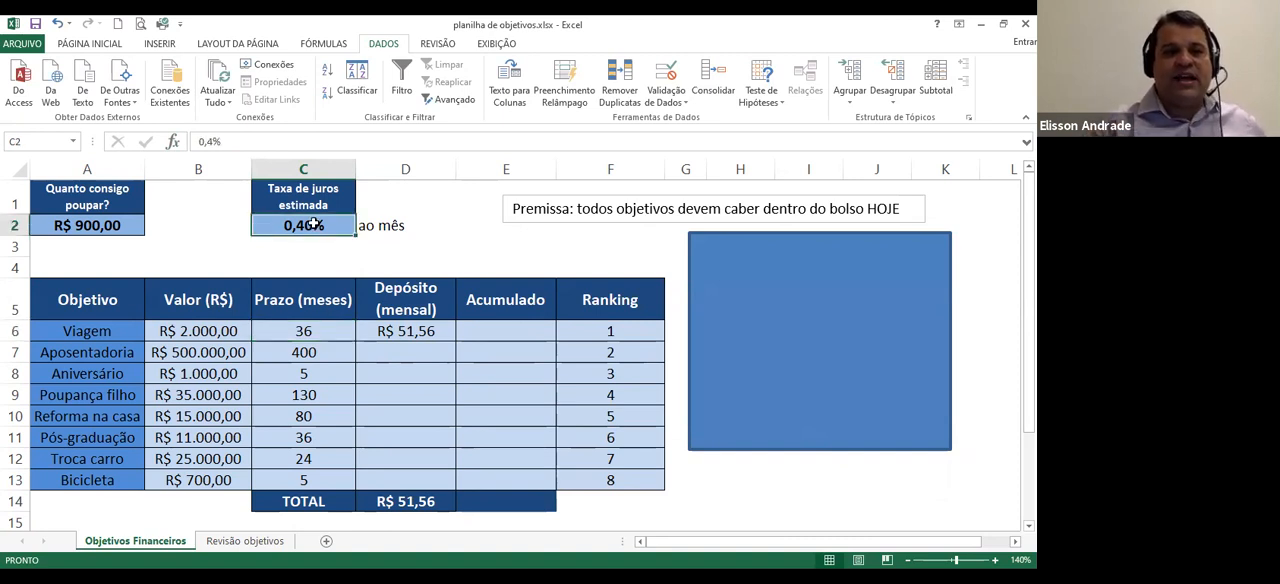
pyautogui.click(207, 336)
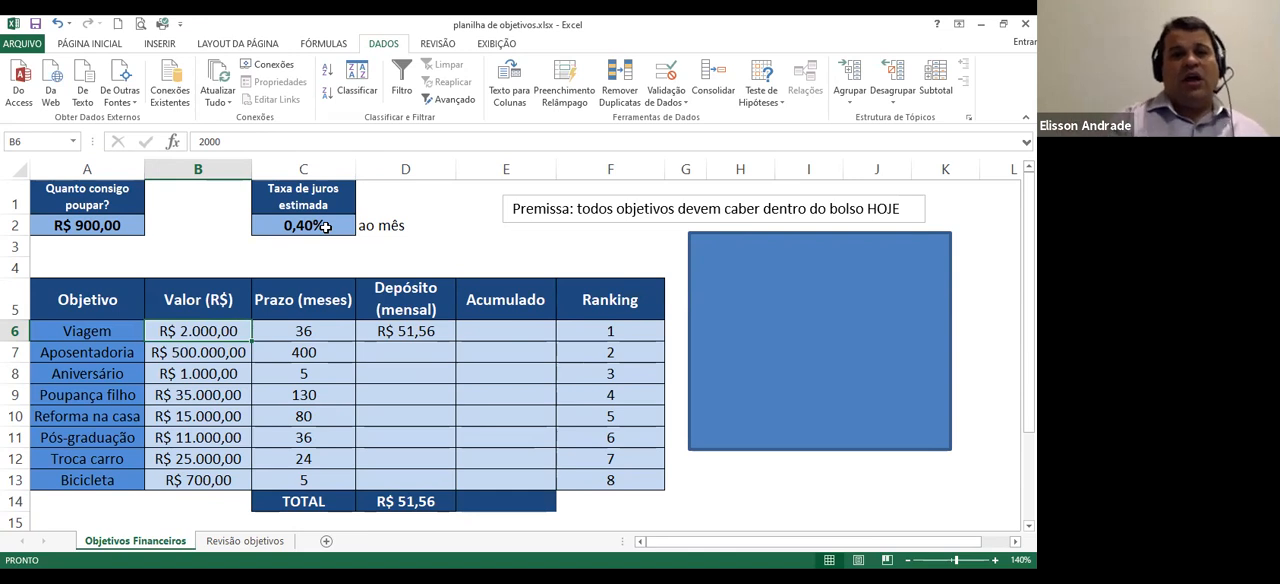
pyautogui.click(426, 337)
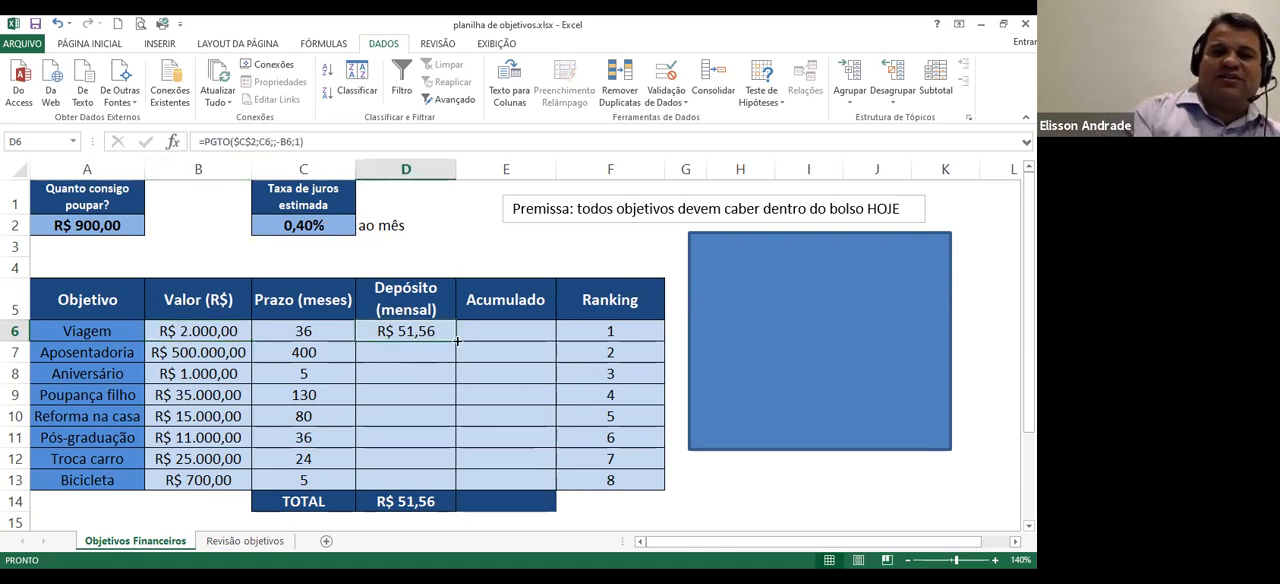
pyautogui.moveTo(456, 341); pyautogui.dragTo(453, 482)
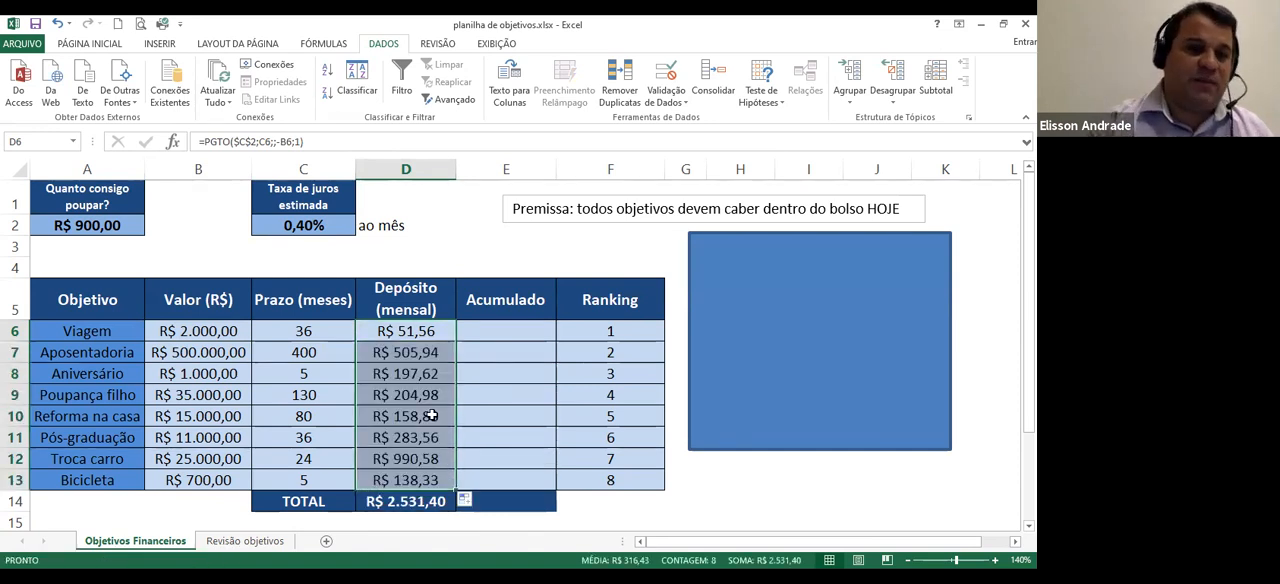
# Compare the Aposentadoria deposit, the Poupança filho value and the deposit total with the monthly amount available to save
pyautogui.click(416, 354)
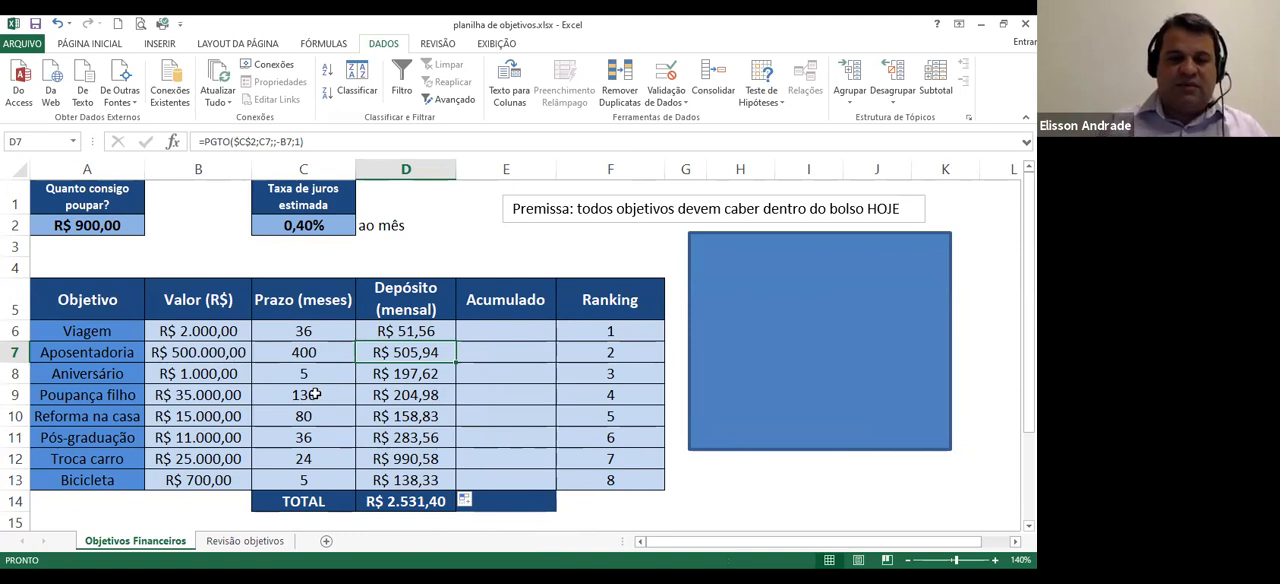
pyautogui.click(245, 394)
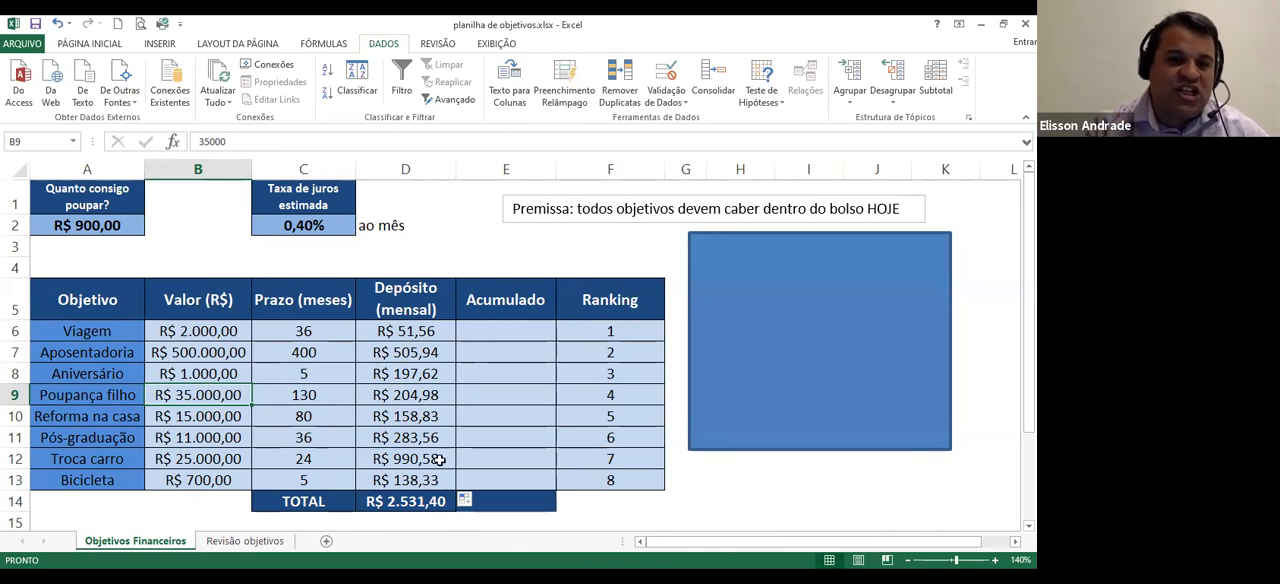
pyautogui.click(434, 499)
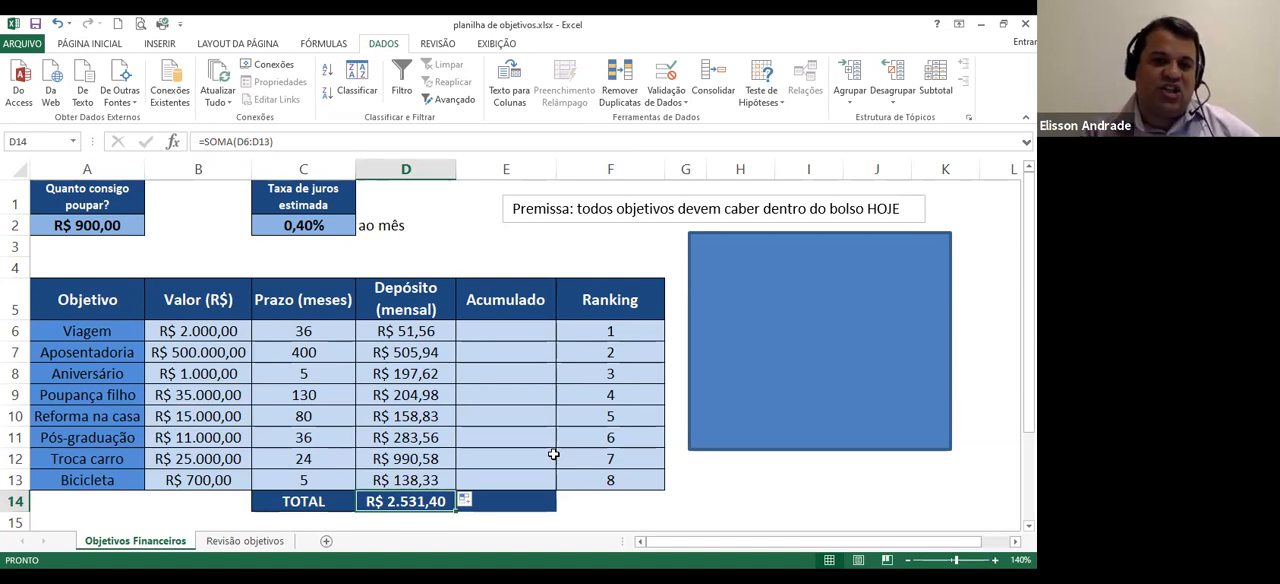
pyautogui.click(90, 225)
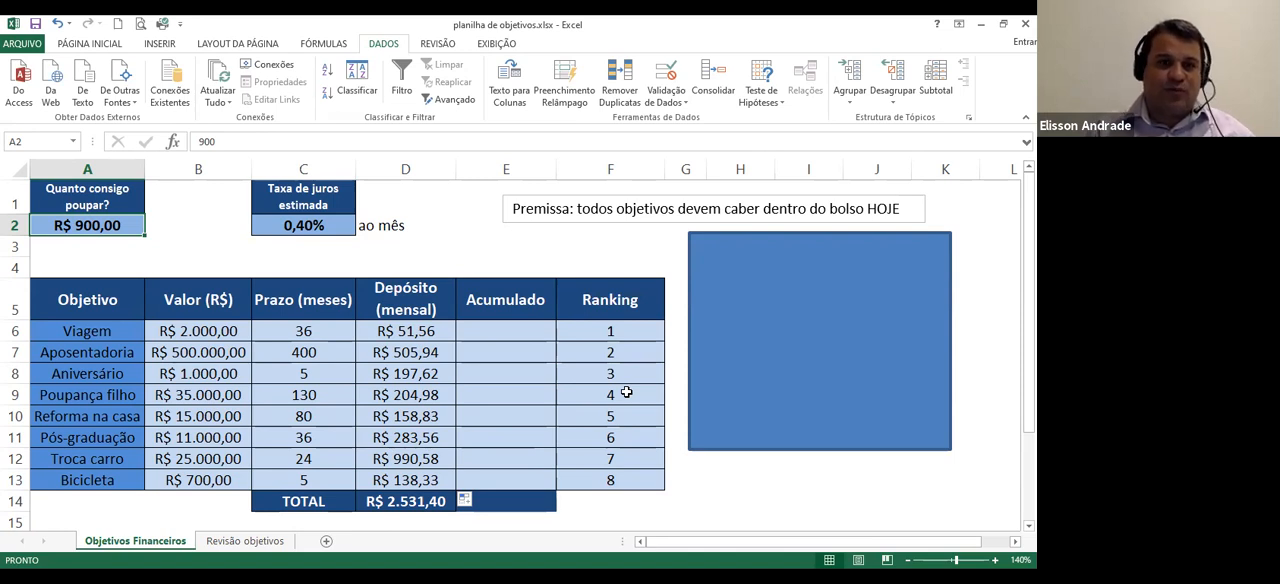
# Enter the formula =D6 in Viagem's Acumulado cell E6 to start the running total of deposits
pyautogui.click(508, 331)
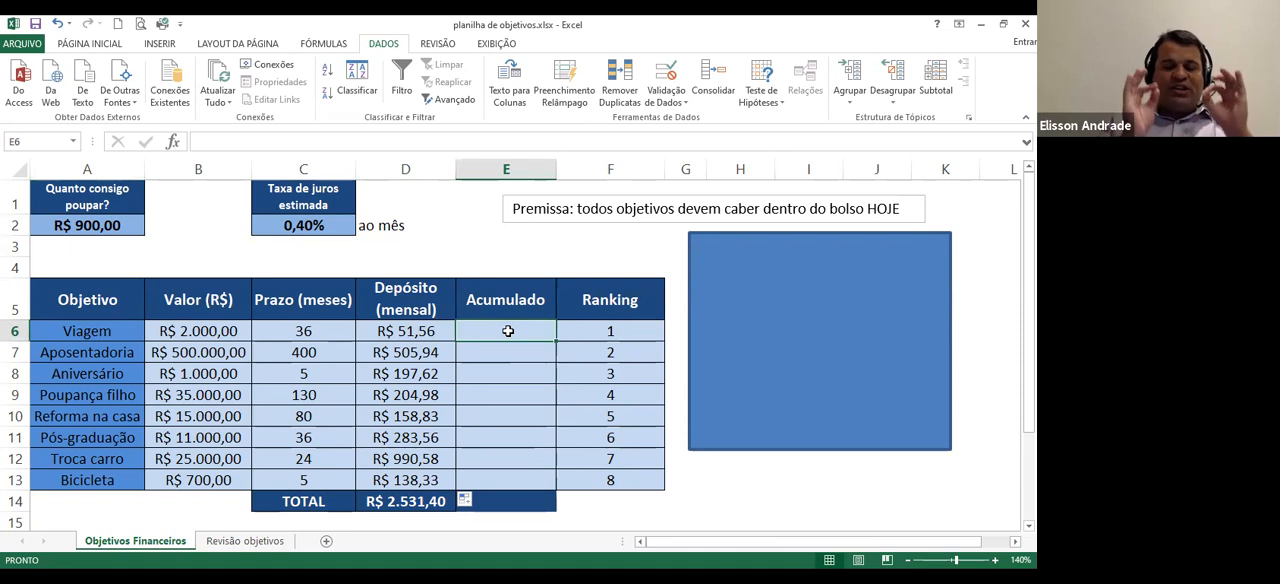
pyautogui.write('=')
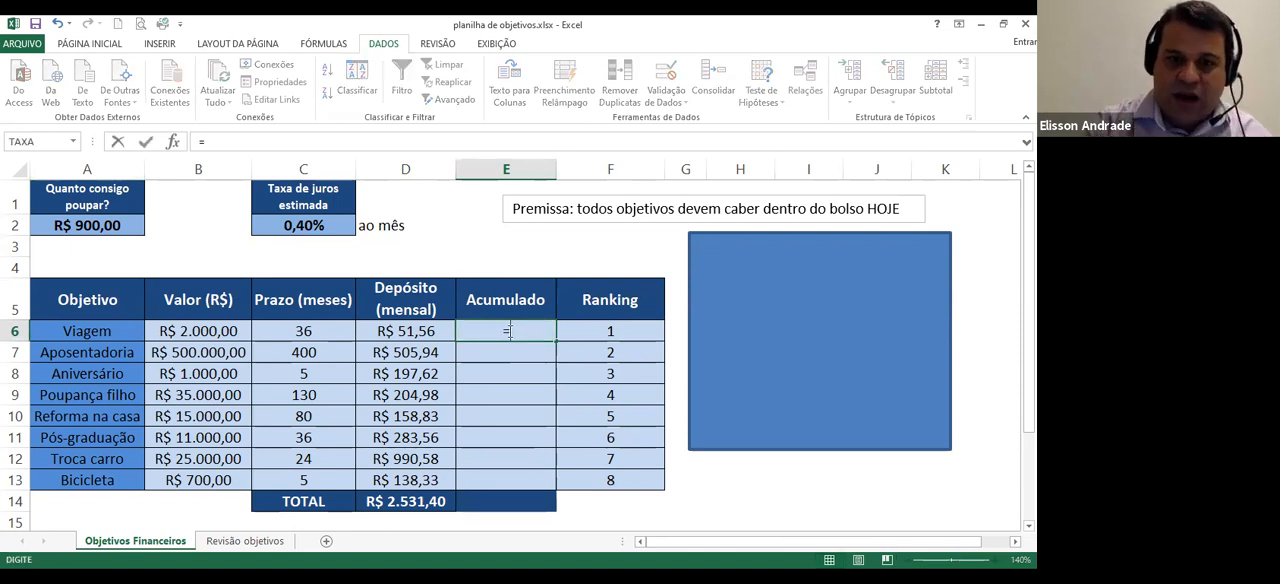
pyautogui.click(424, 331)
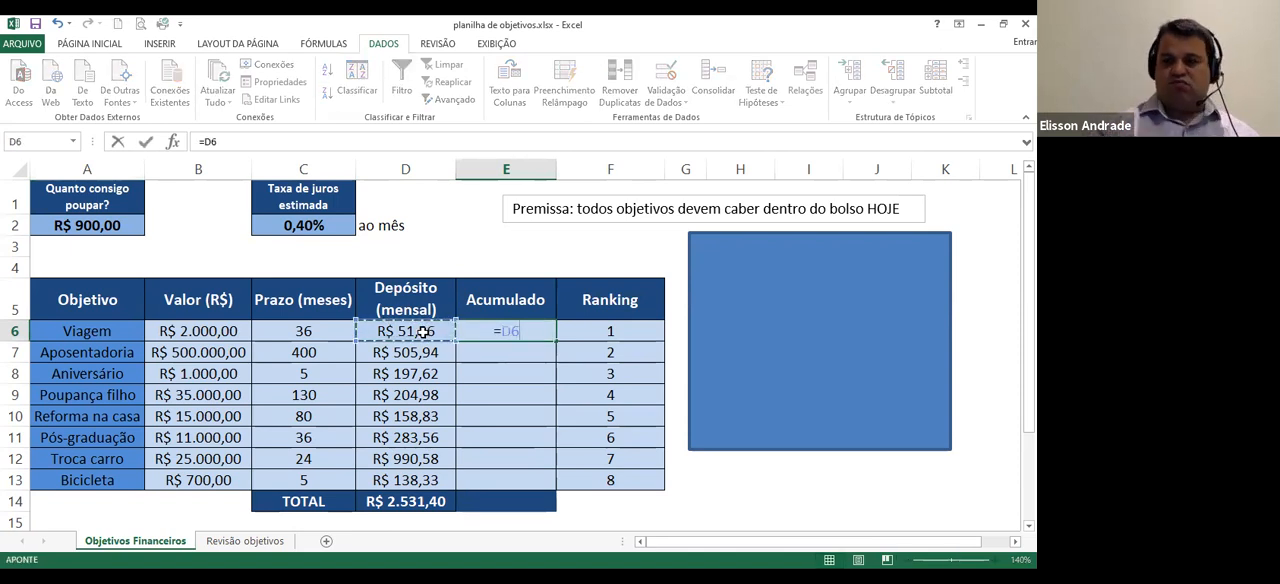
pyautogui.press('Return')
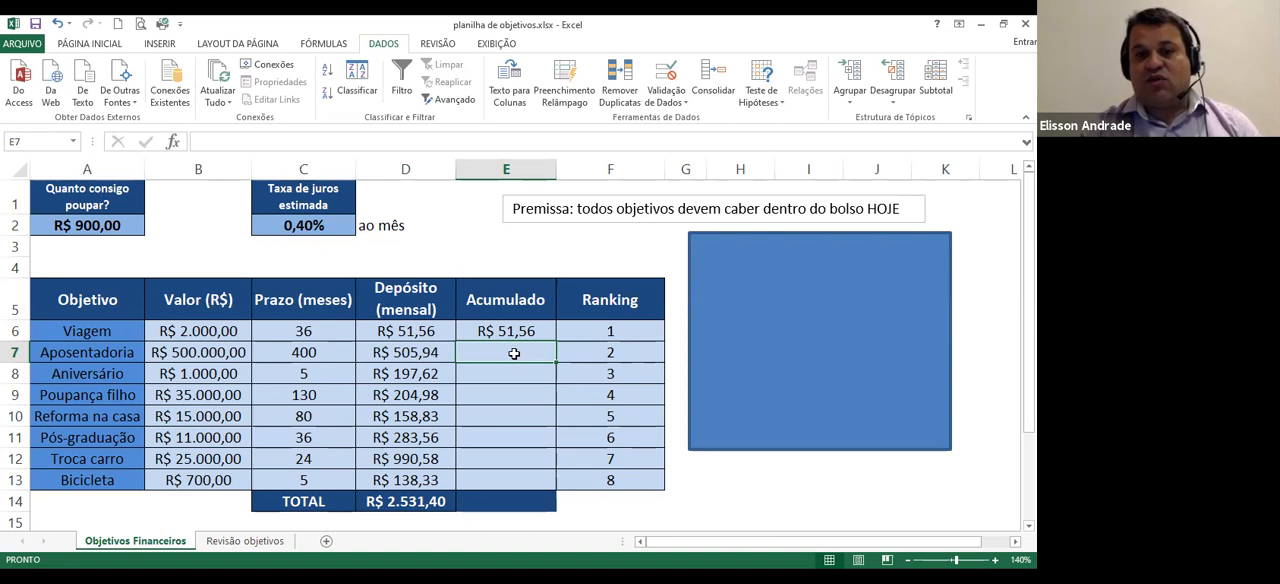
# Enter the formula =E6+D7 in Aposentadoria's Acumulado cell E7 to add its deposit to the running total
pyautogui.write('=')
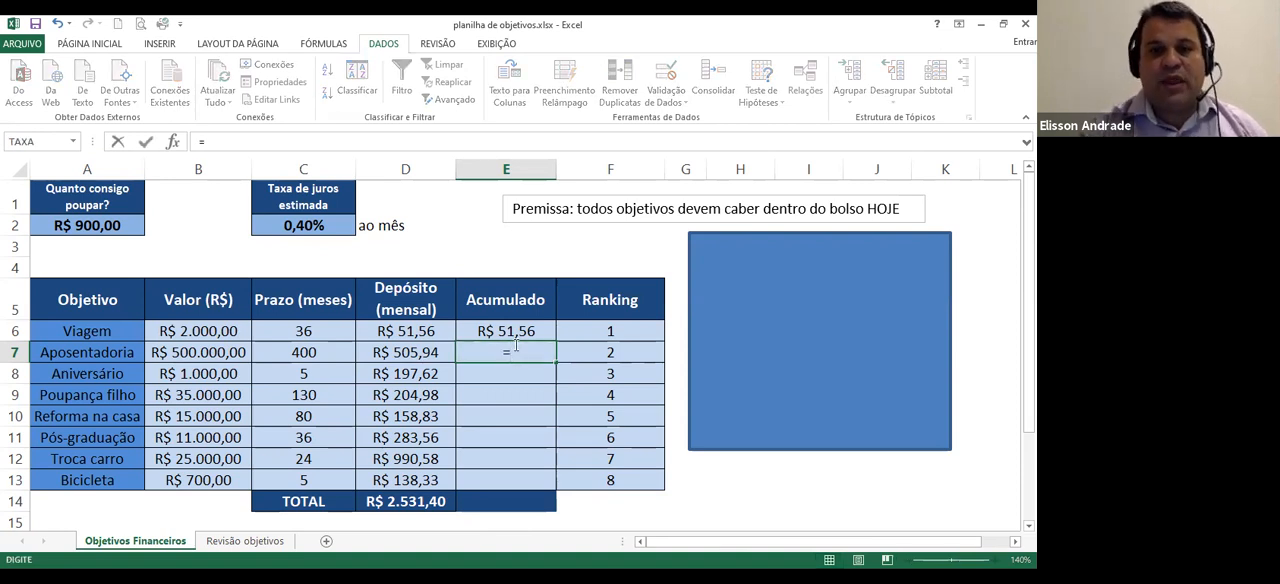
pyautogui.click(517, 333)
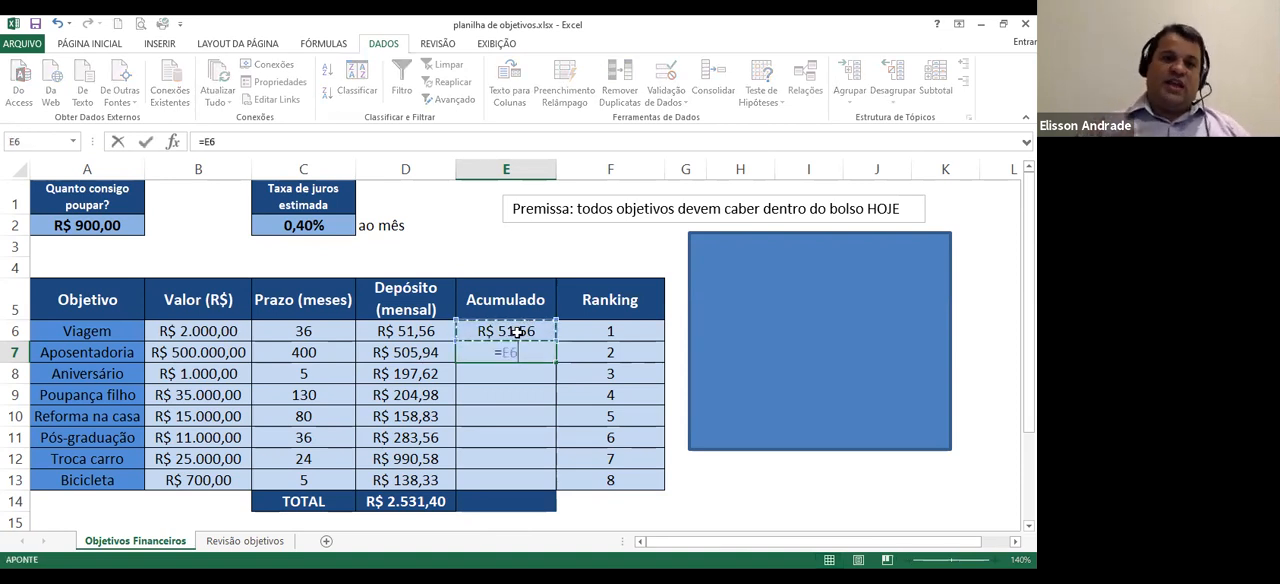
pyautogui.write('+')
pyautogui.click(405, 352)
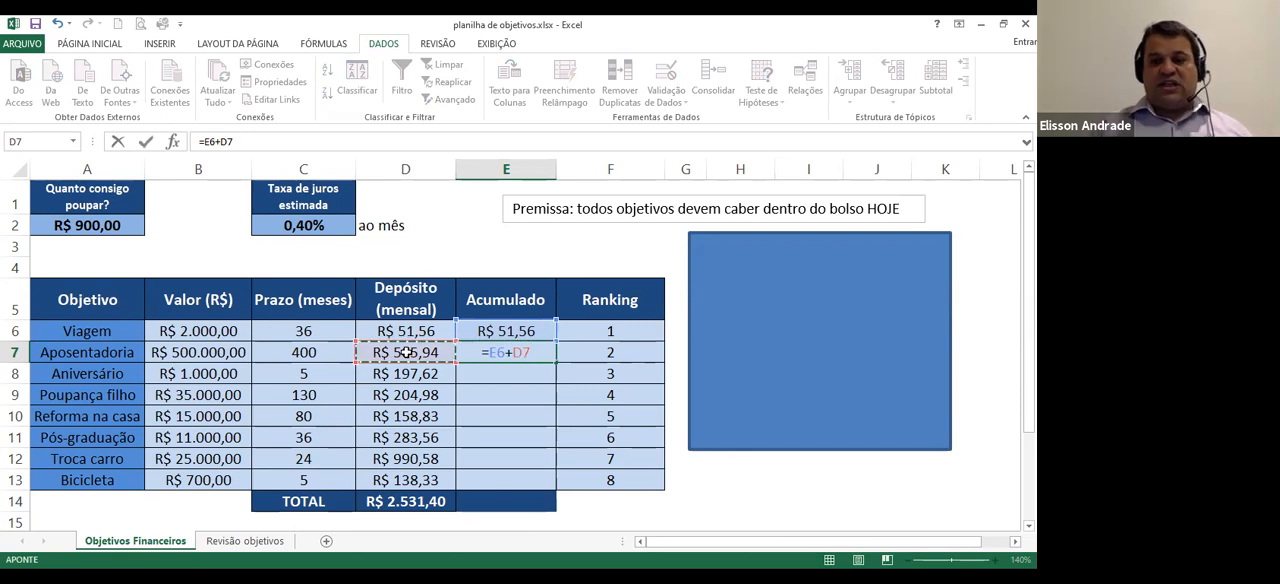
pyautogui.press('Return')
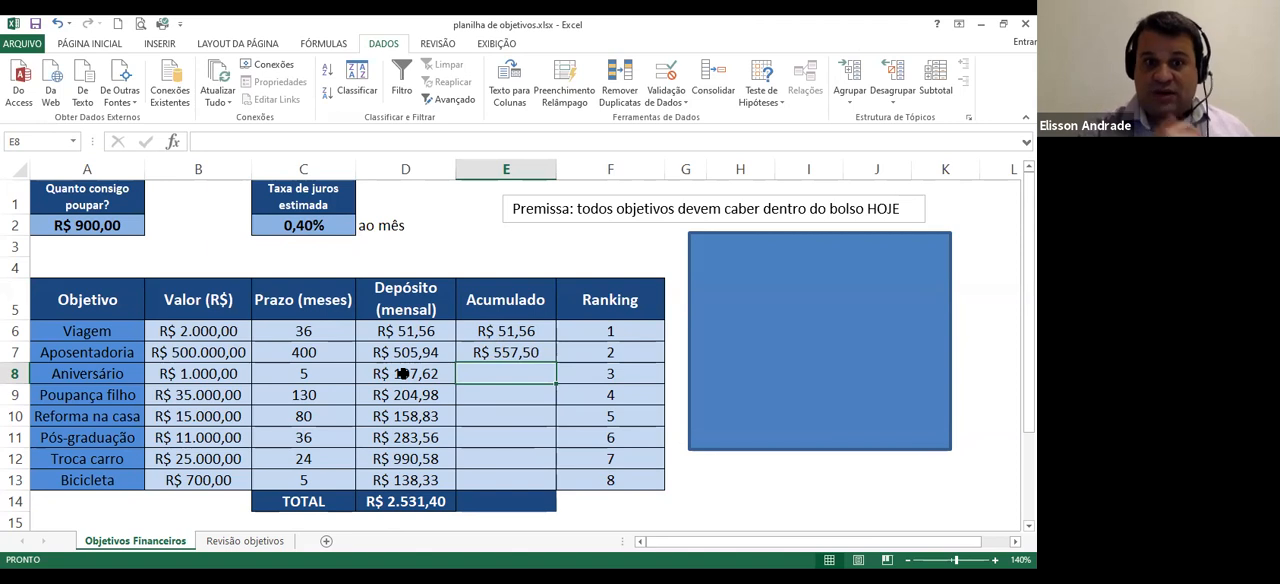
# Copy Aposentadoria's running-total formula from E7 down to E13 for the remaining objectives
pyautogui.click(472, 352)
pyautogui.moveTo(553, 363); pyautogui.dragTo(555, 377)
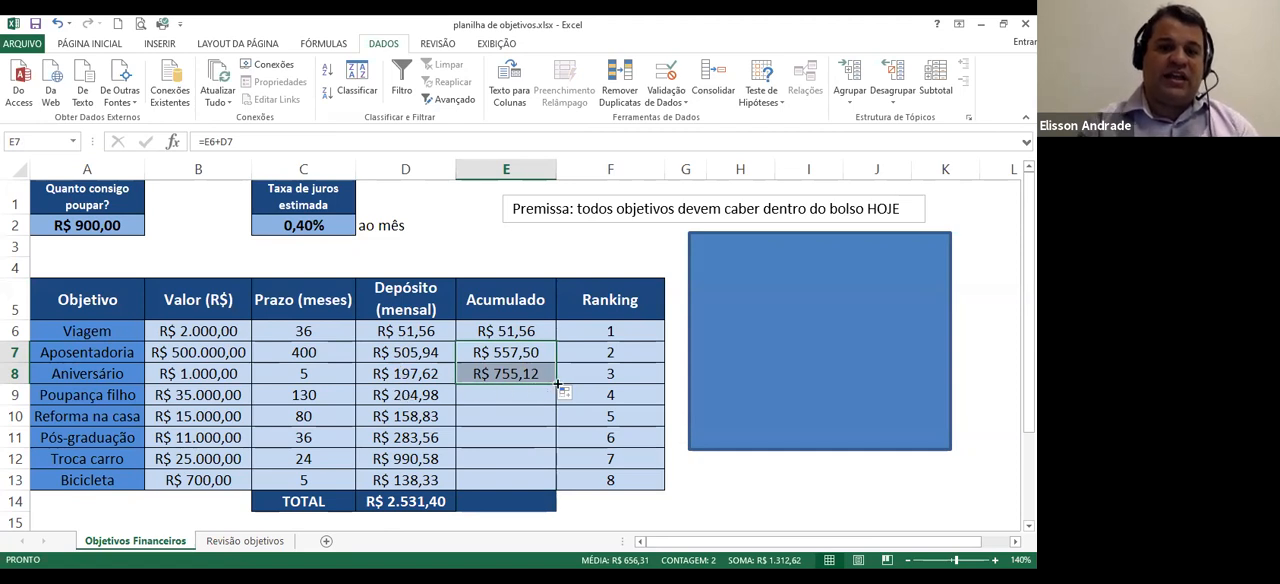
pyautogui.moveTo(556, 384); pyautogui.dragTo(553, 482)
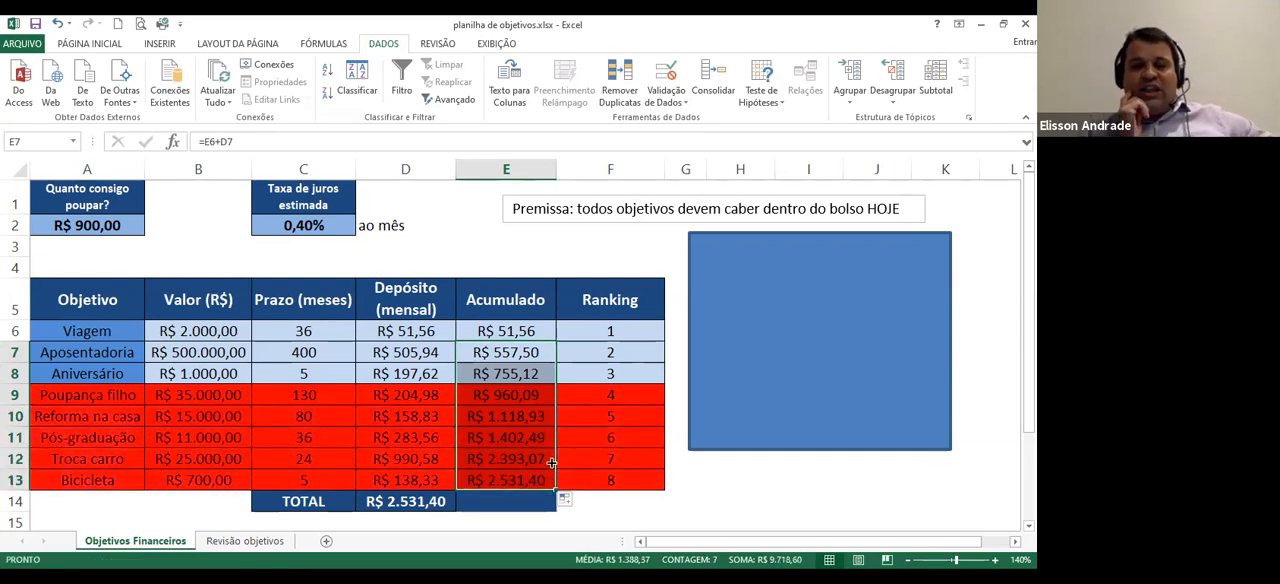
# Compare the monthly amount available to save in A2 with the accumulated deposits up to Poupança filho in E9
pyautogui.click(632, 380)
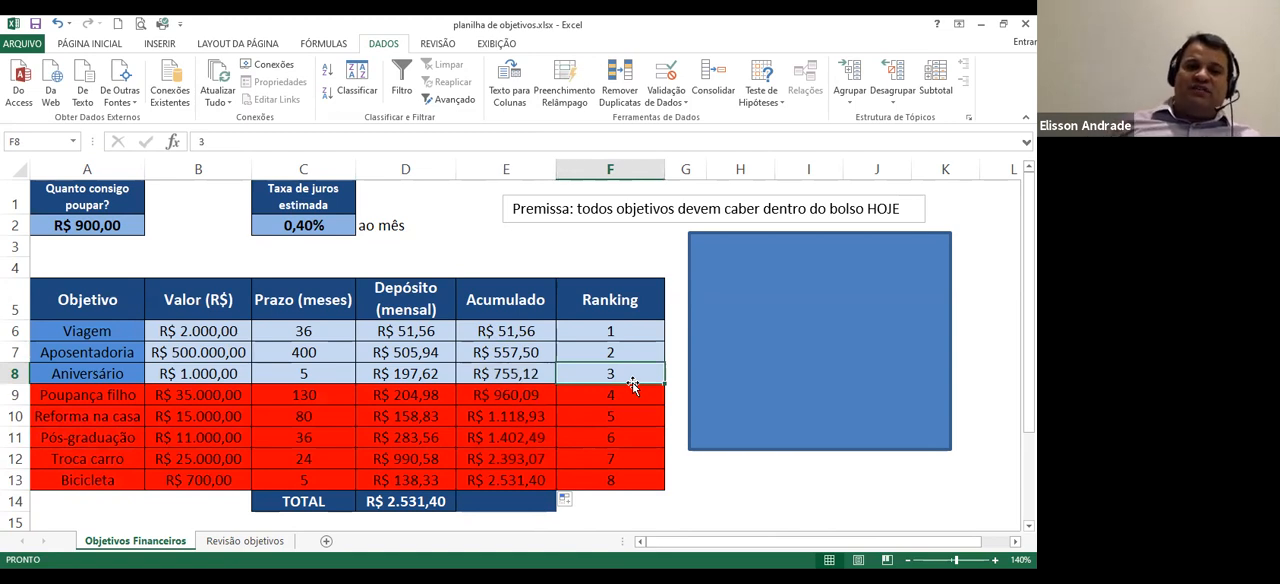
pyautogui.click(92, 227)
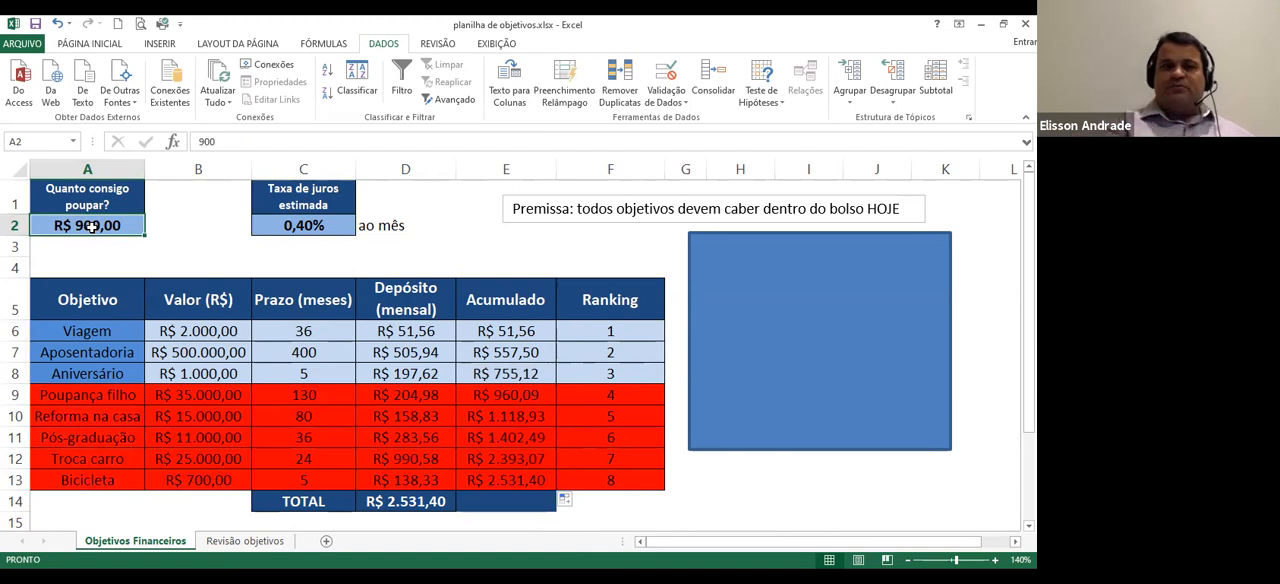
pyautogui.click(521, 387)
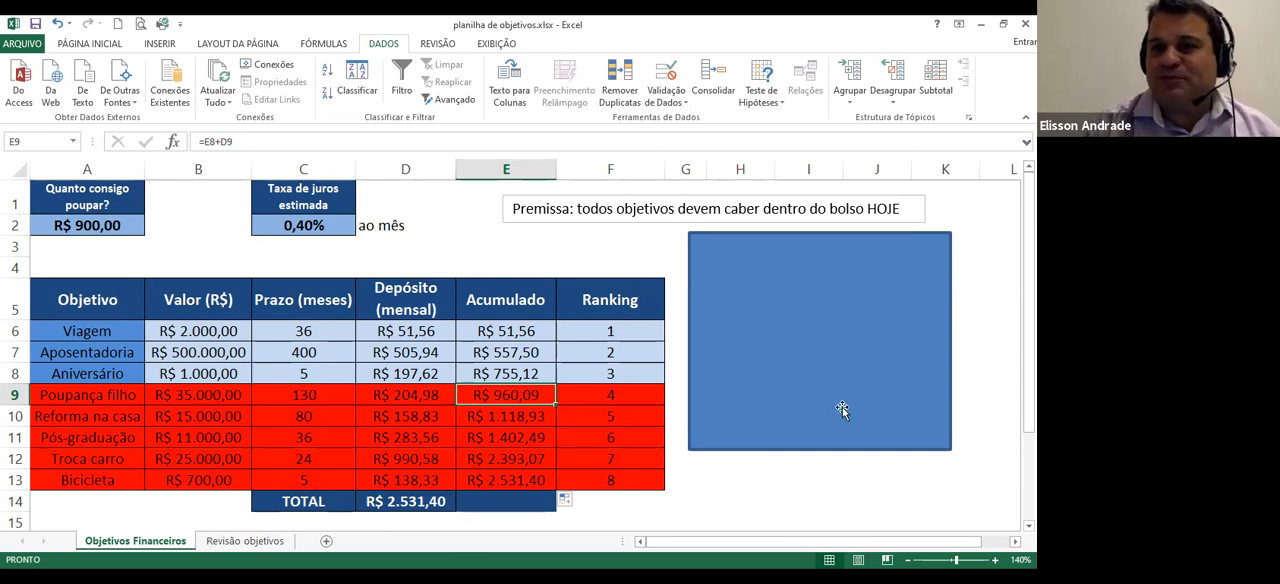
# Shrink the blue rectangle from its upper edge to uncover the notes "1) Eliminar objetivos" and "2) Ganhar mais, gastar menos"
pyautogui.click(820, 236)
pyautogui.moveTo(820, 236); pyautogui.dragTo(820, 282)
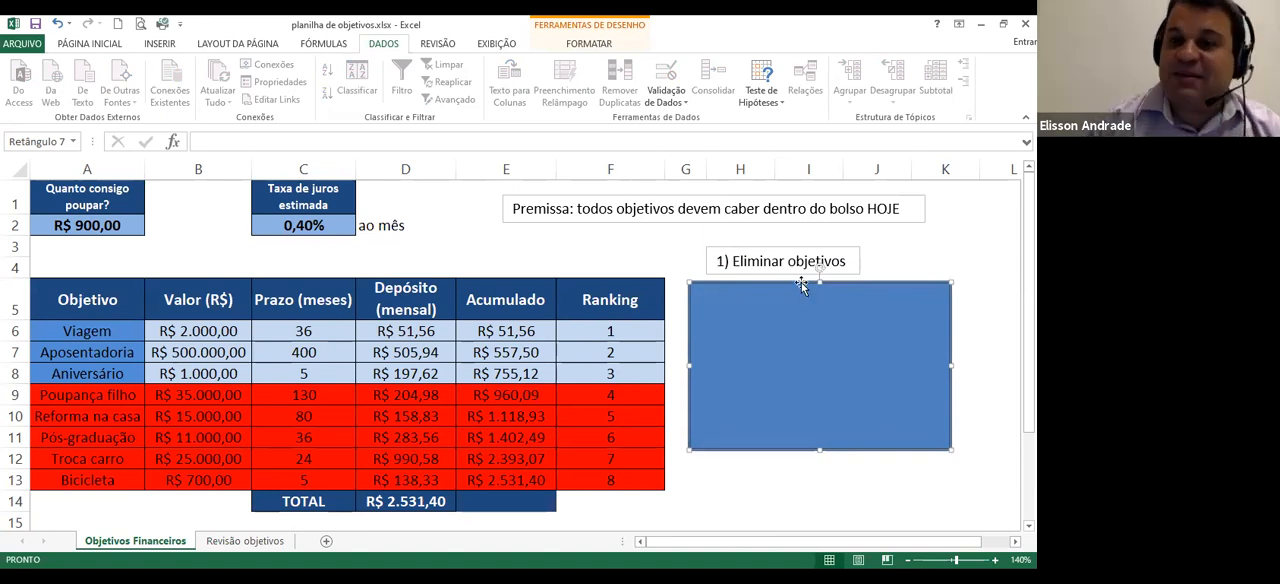
pyautogui.moveTo(819, 282); pyautogui.dragTo(818, 322)
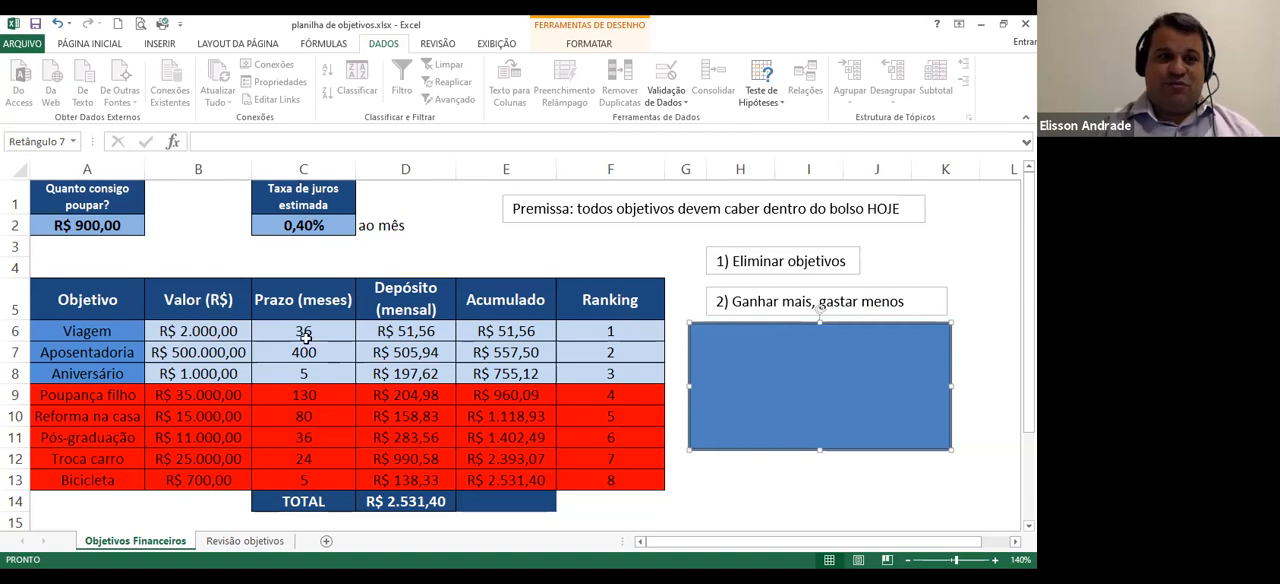
# Set the monthly amount available to save in A2 to 1000
pyautogui.click(108, 225)
pyautogui.write('1000')
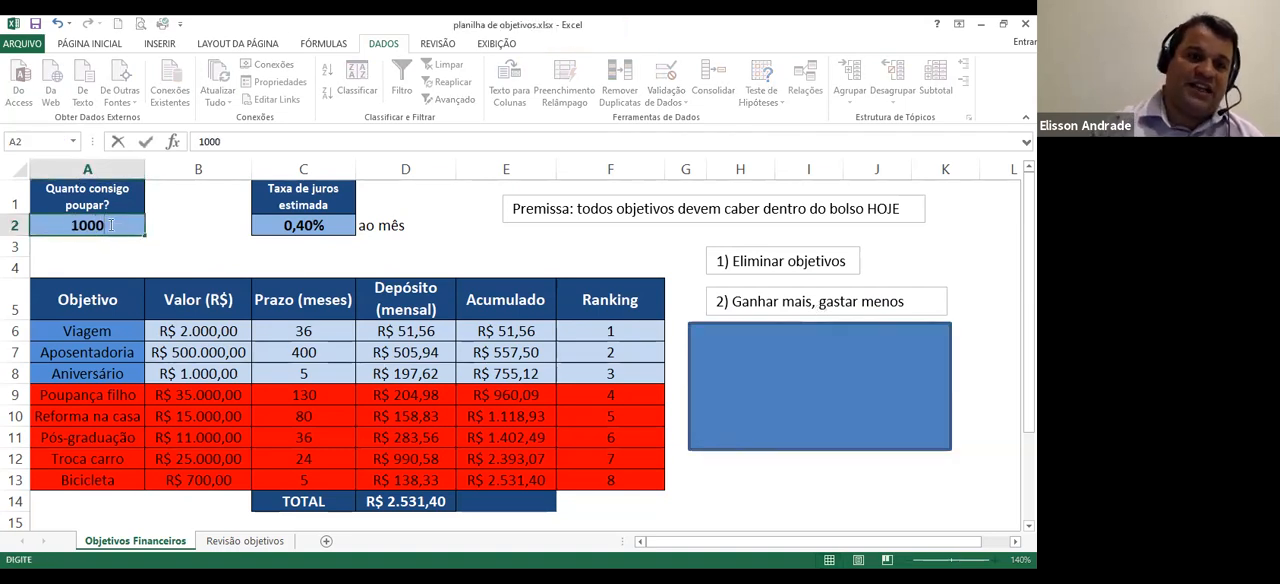
pyautogui.press('Return')
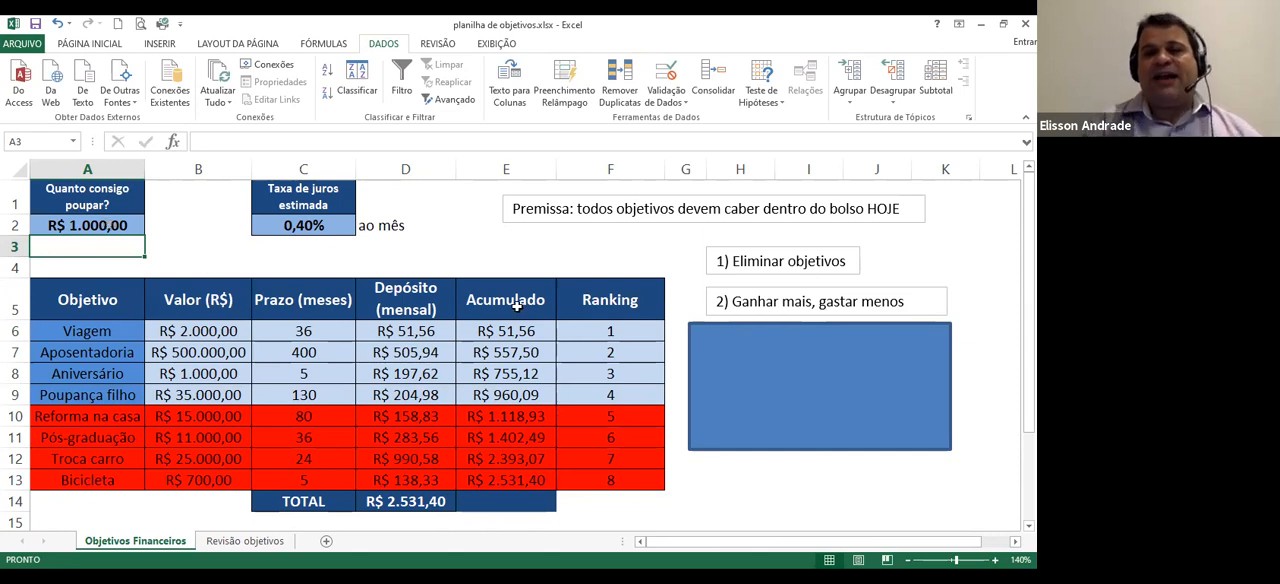
# Uncover the note "3) Diminuir valor dos objetivos" by shrinking the blue rectangle, and set Aposentadoria's value in B7 to 350000
pyautogui.click(819, 335)
pyautogui.moveTo(819, 323); pyautogui.dragTo(819, 363)
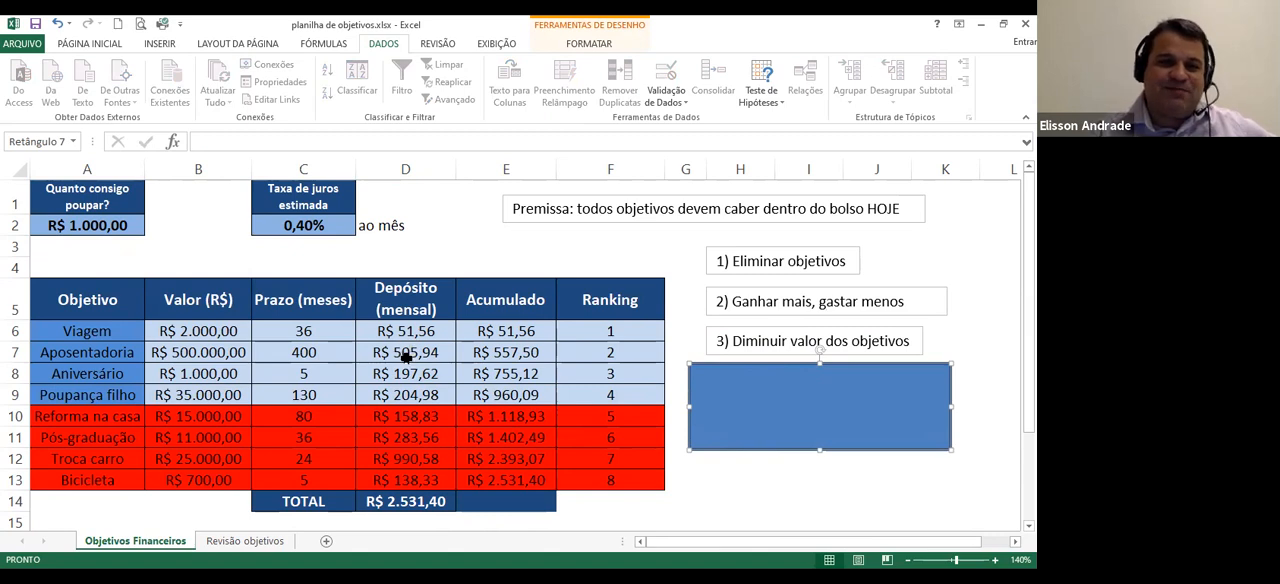
pyautogui.click(186, 350)
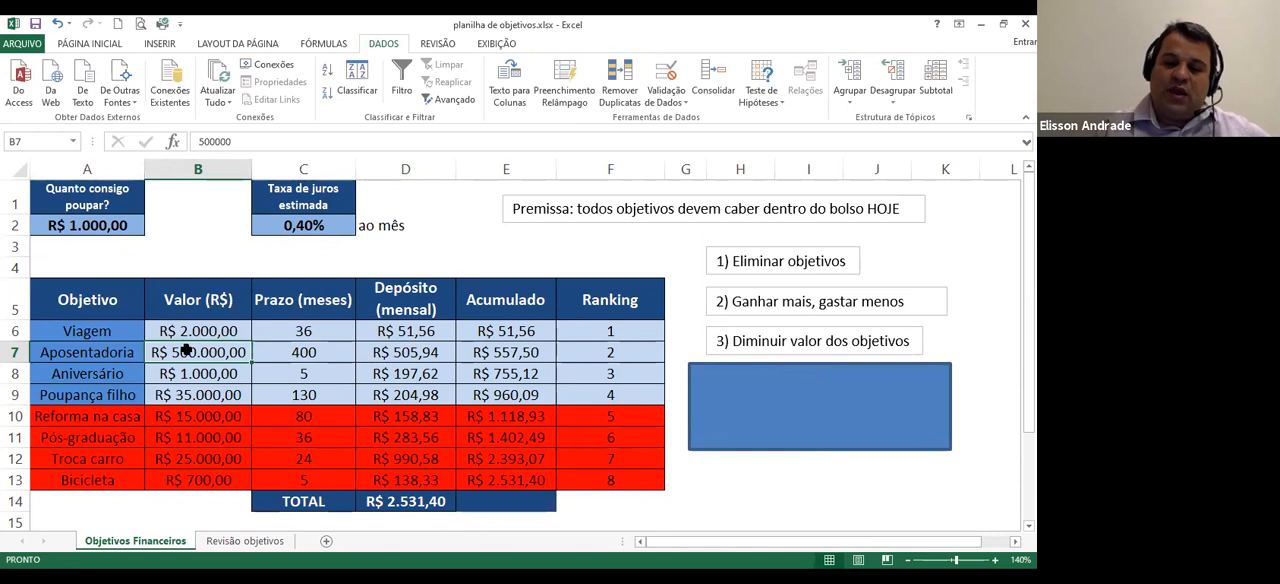
pyautogui.write('350000')
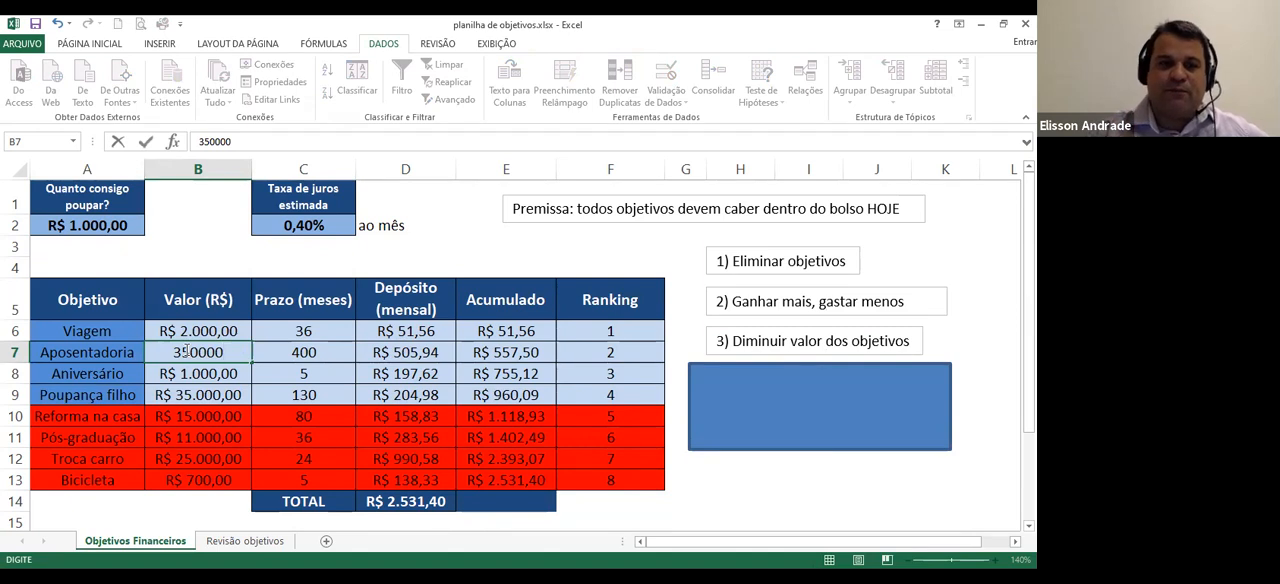
pyautogui.press('Return')
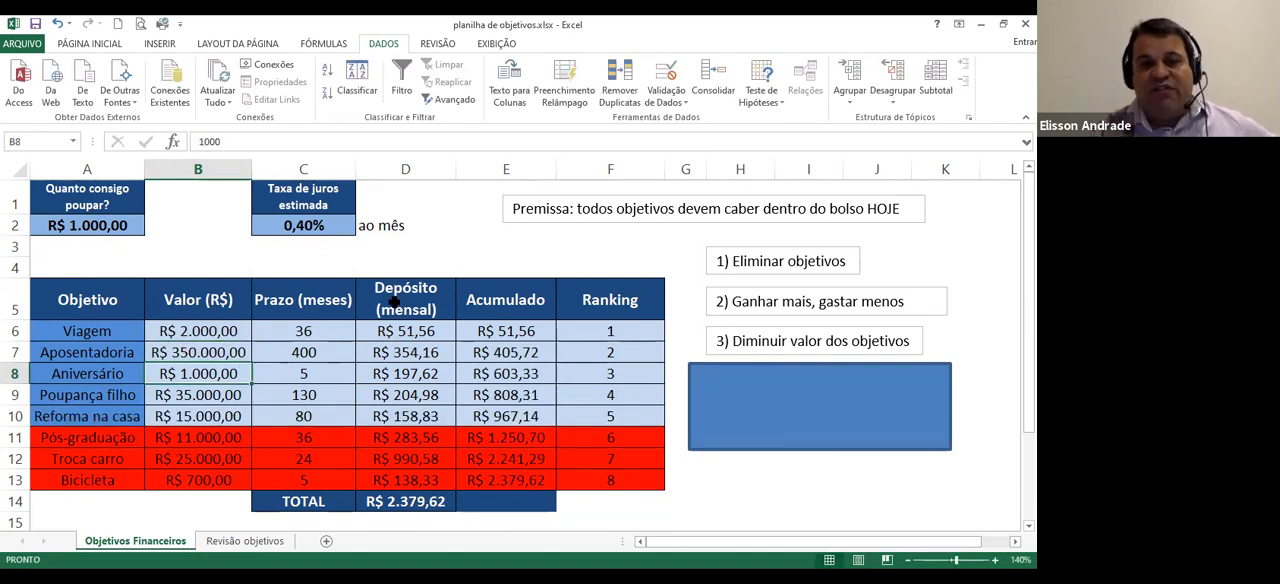
pyautogui.click(506, 354)
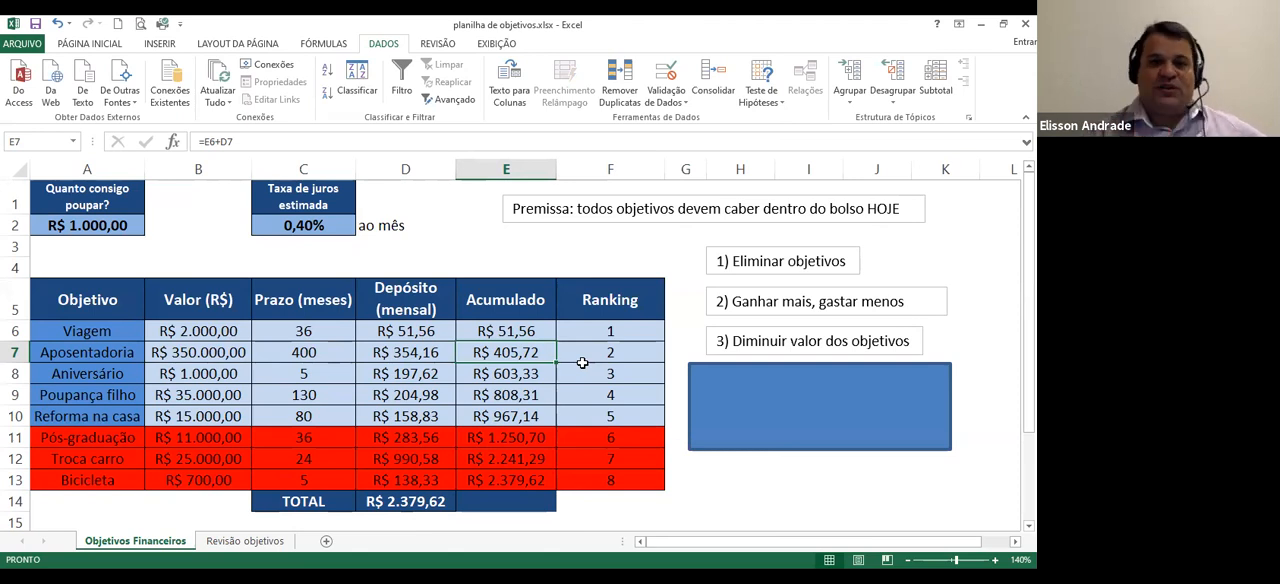
pyautogui.click(409, 352)
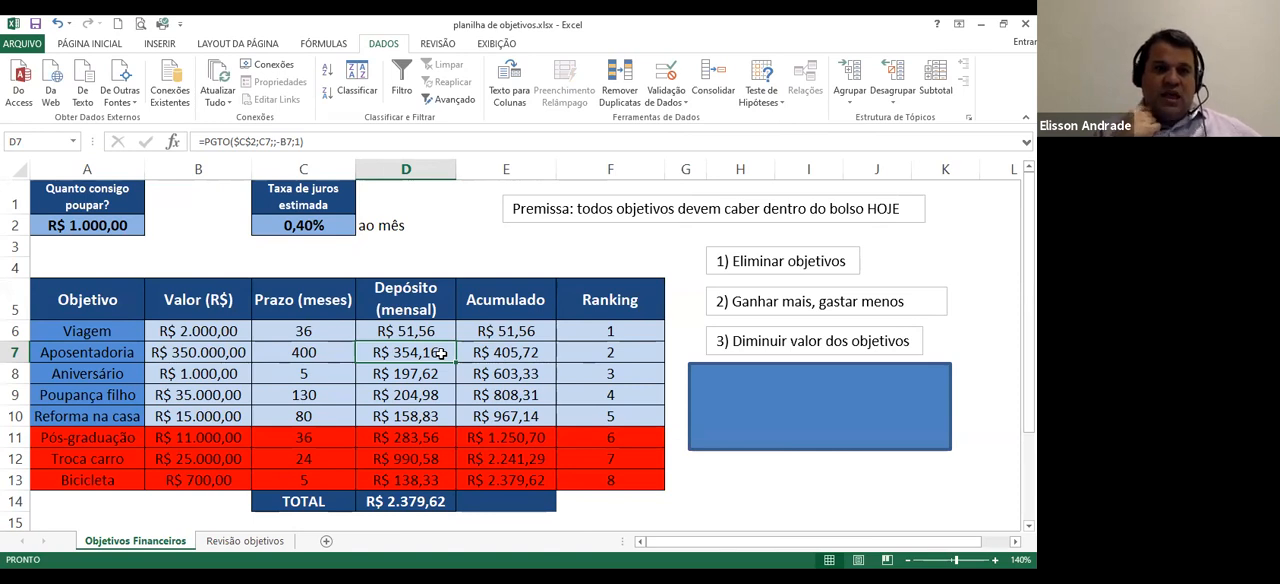
# Set Poupança filho's value in B9 to 25.000
pyautogui.click(199, 396)
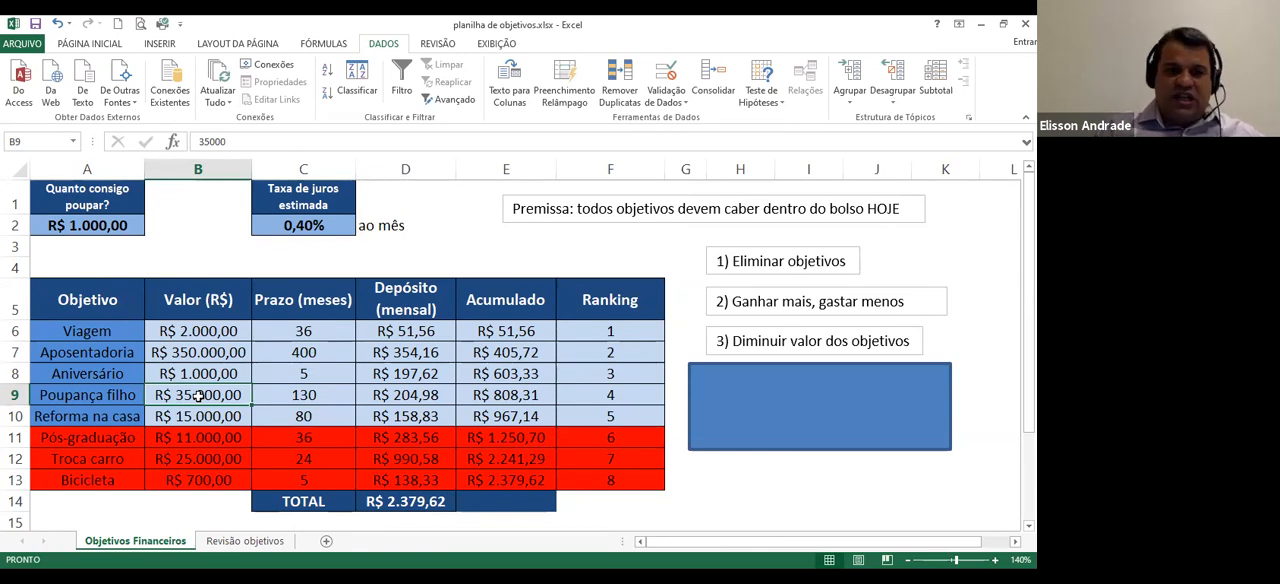
pyautogui.write('25.000')
pyautogui.press('Return')
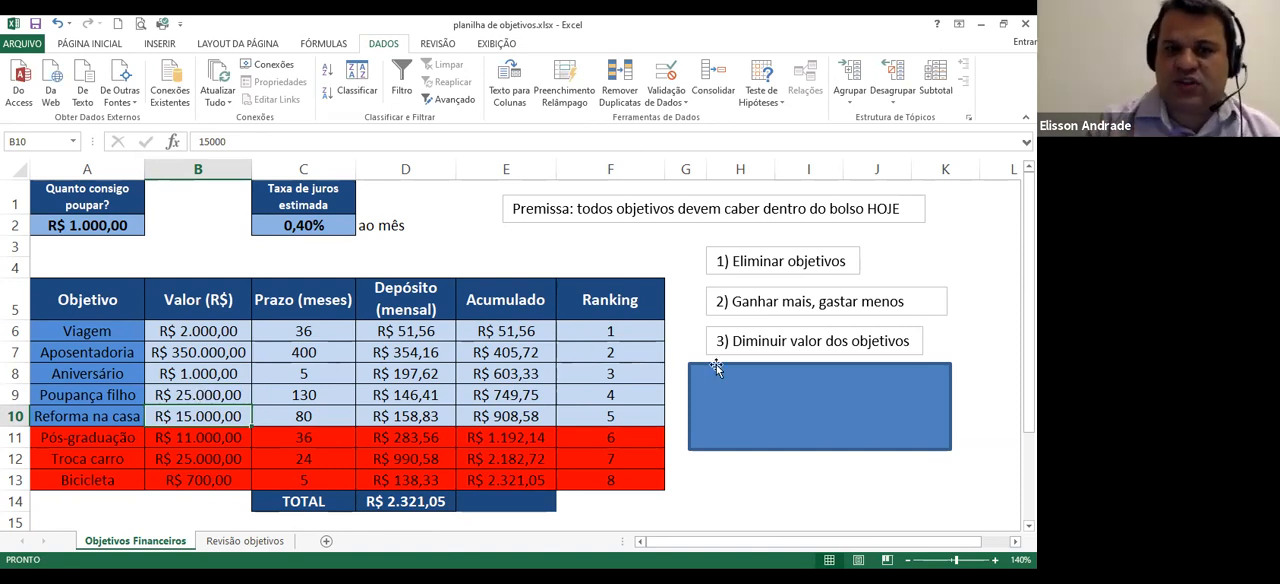
# Uncover the note "4) Alongar prazos" by shrinking the blue rectangle, and set Reforma na casa's term in C10 to 100 months
pyautogui.click(773, 375)
pyautogui.moveTo(818, 366); pyautogui.dragTo(818, 407)
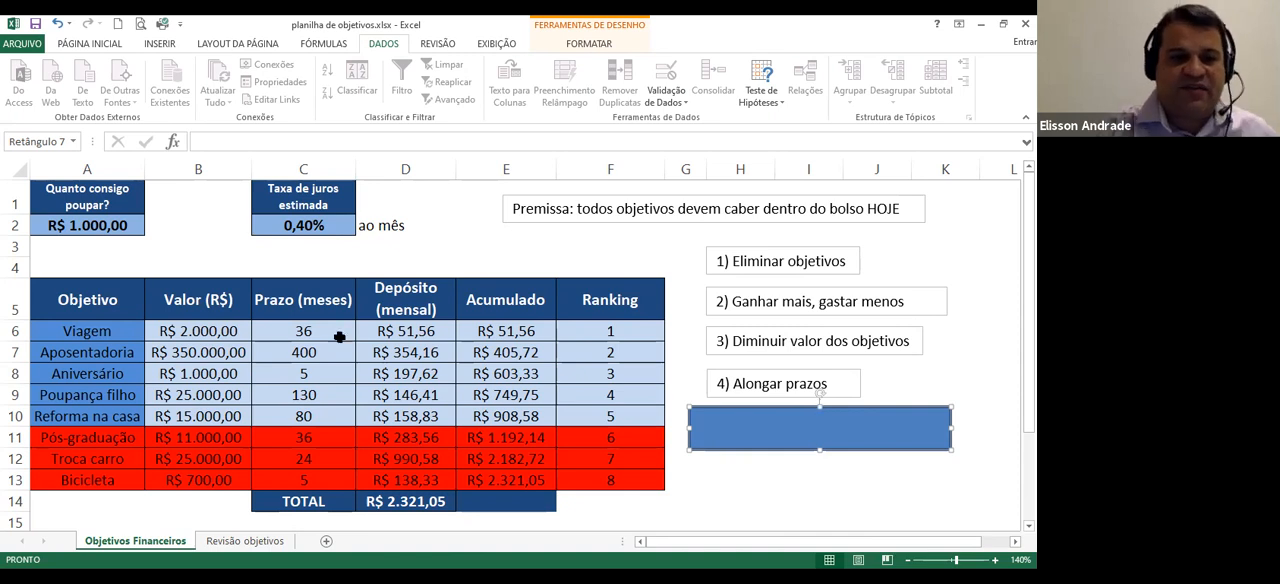
pyautogui.click(289, 416)
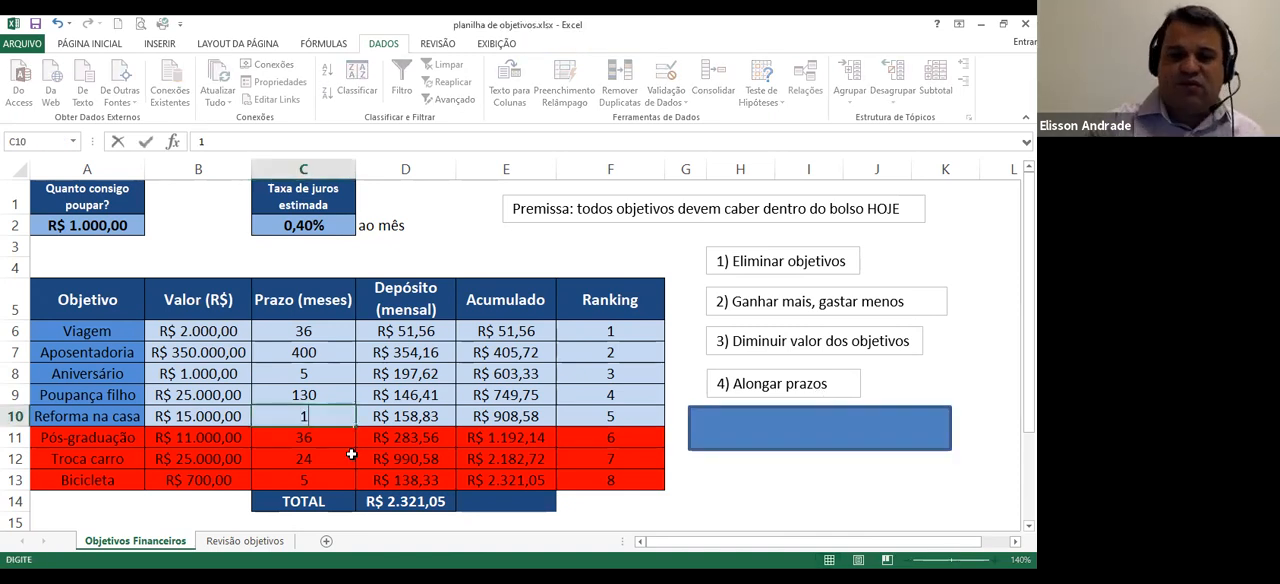
pyautogui.write('100')
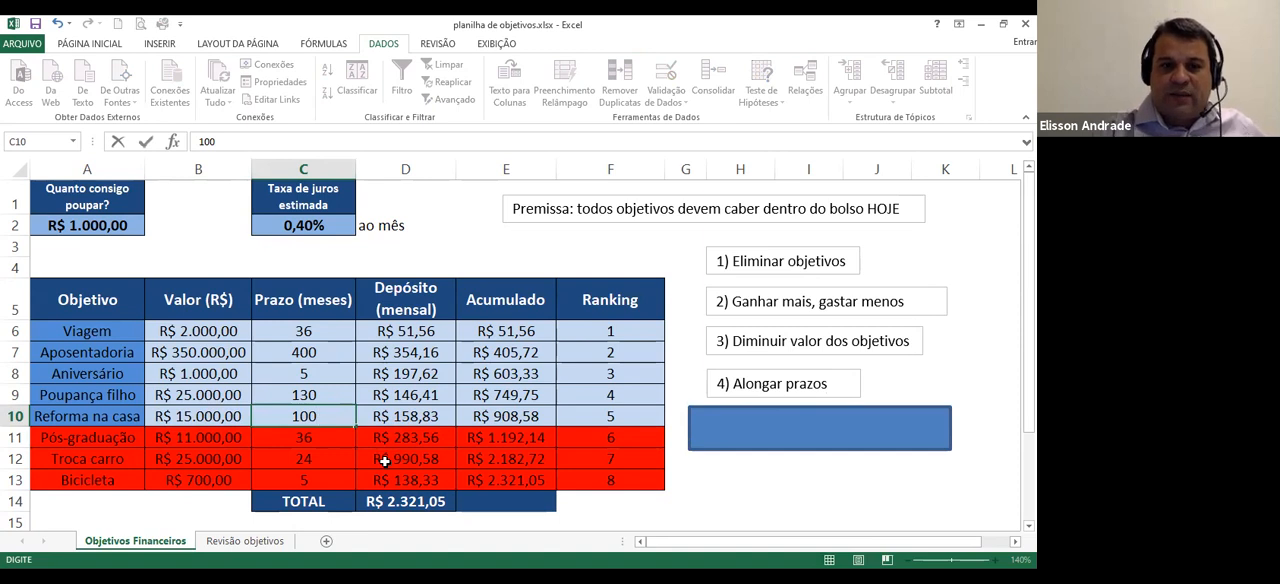
pyautogui.press('Return')
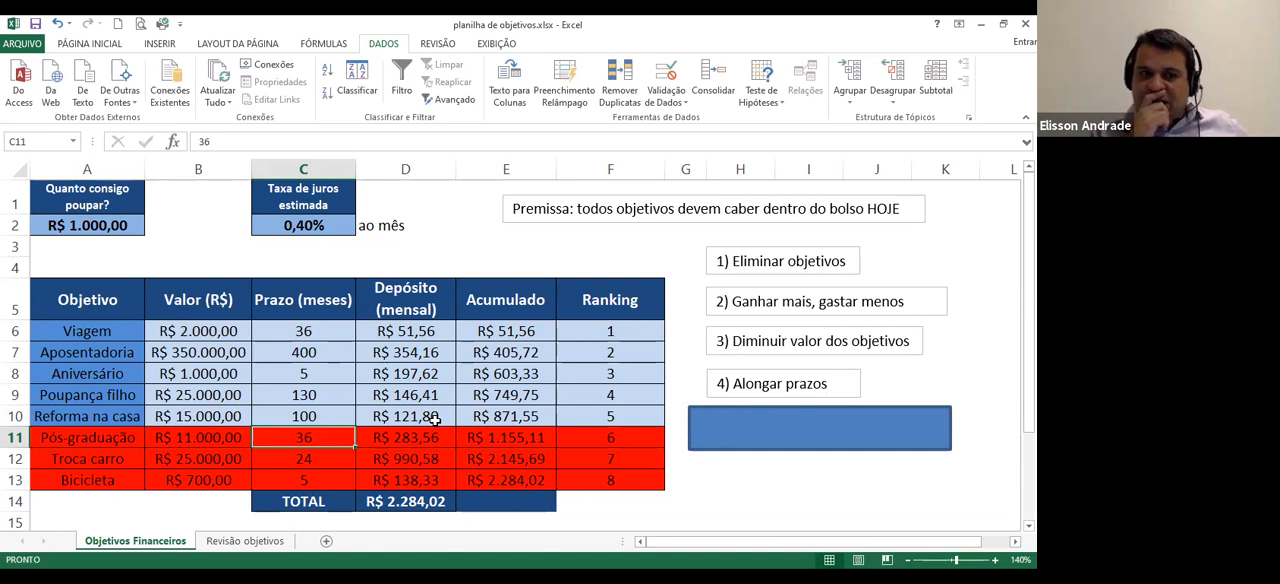
# Extend Poupança filho's term in C9 to 150 months
pyautogui.click(286, 397)
pyautogui.write('150')
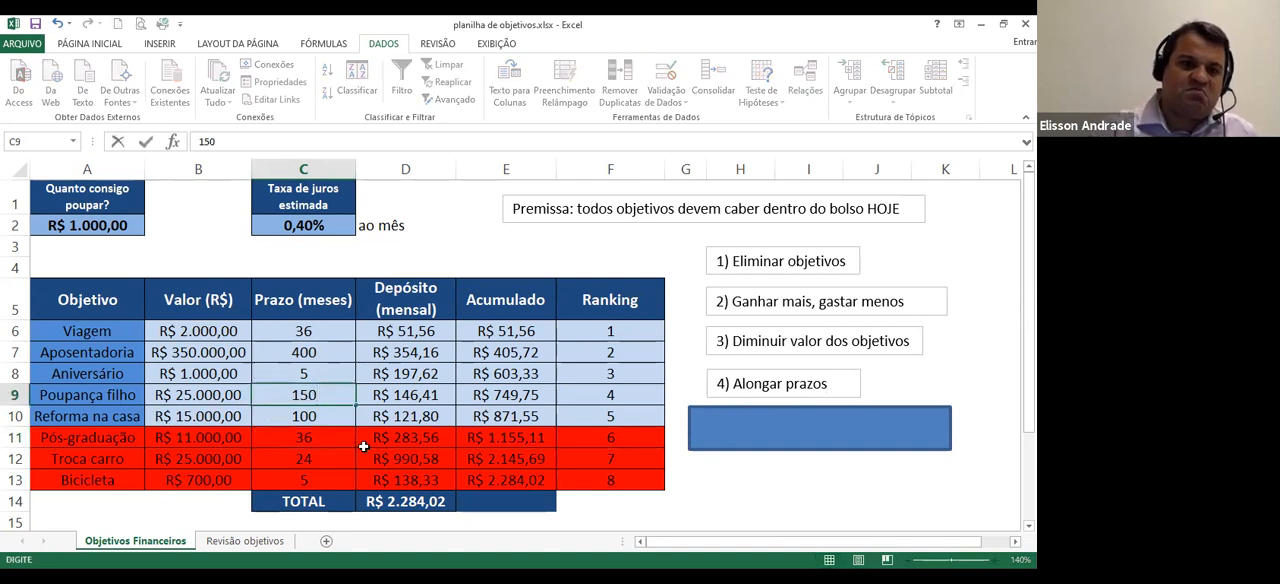
pyautogui.press('Return')
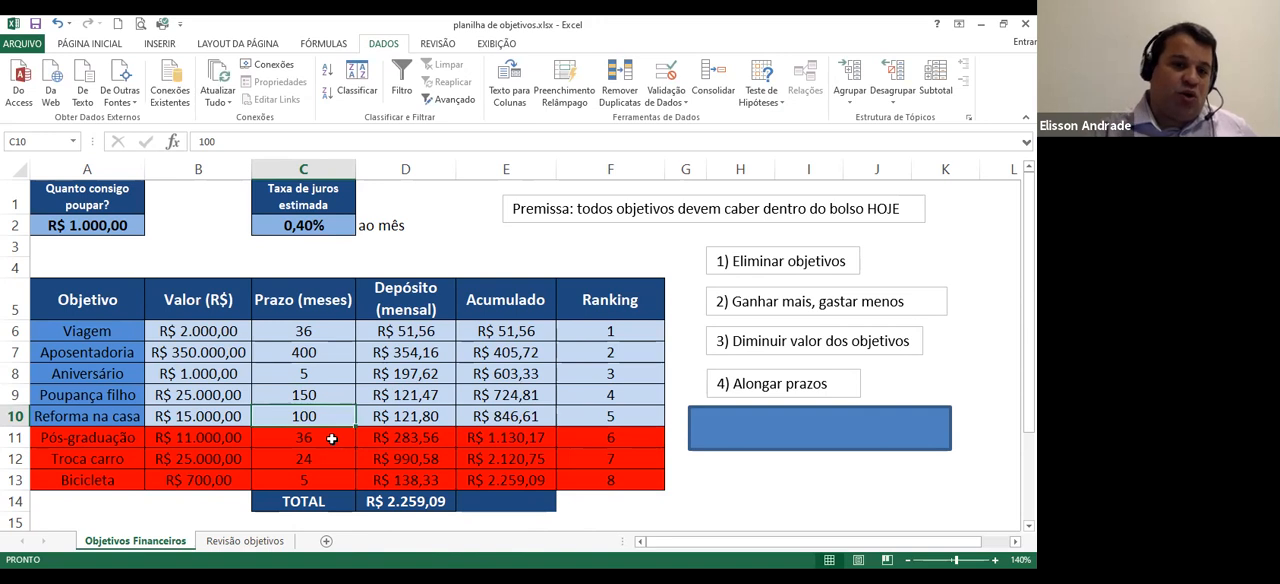
# Try a term of 48 months for Pós-graduação in C11
pyautogui.click(331, 438)
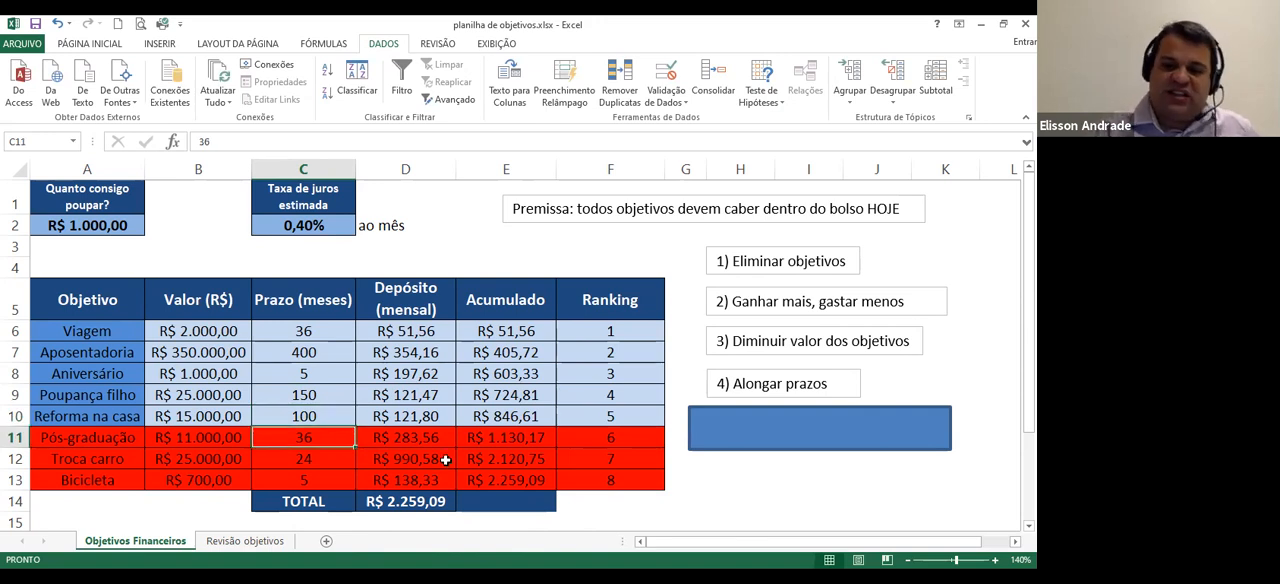
pyautogui.write('48')
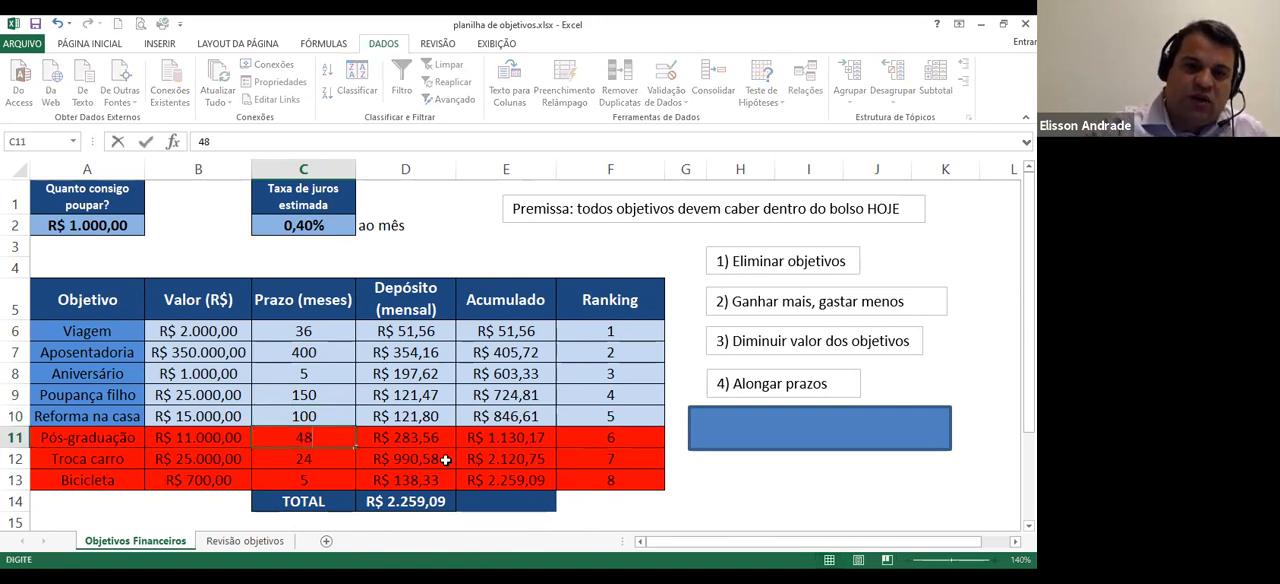
pyautogui.press('Return')
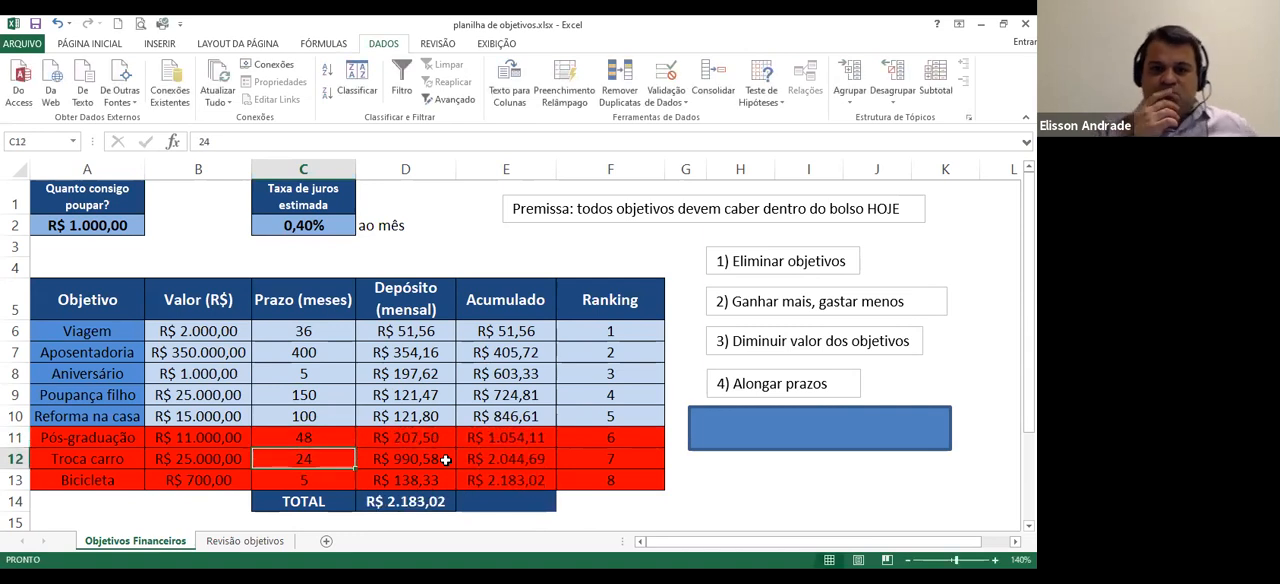
# Set Pós-graduação's term in C11 to 60 months
pyautogui.press('Up')
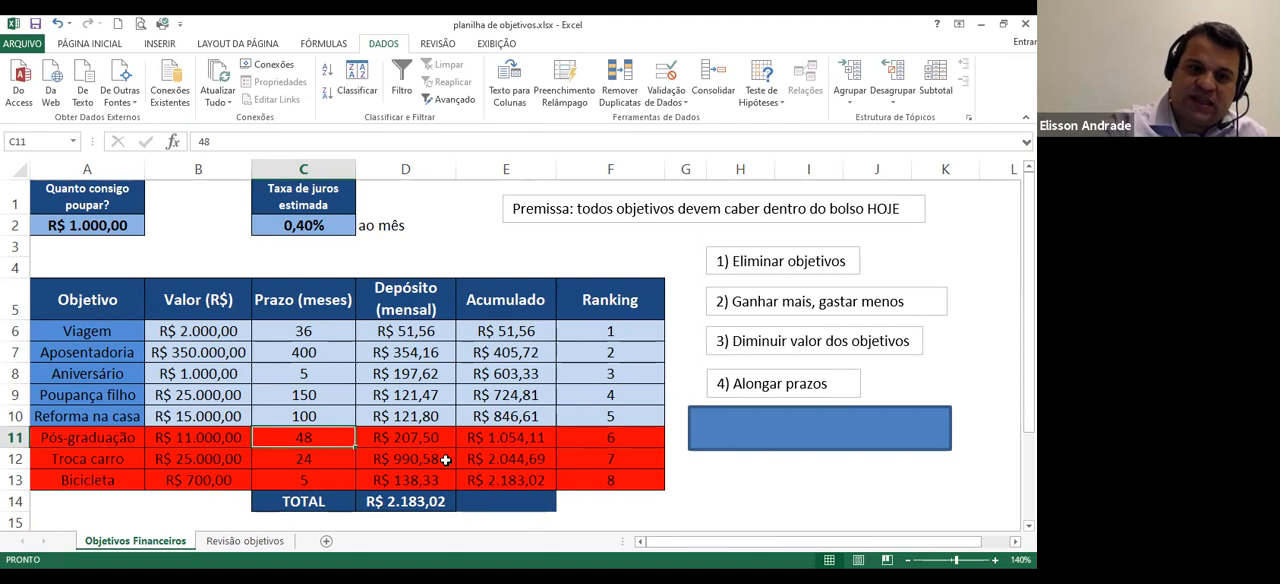
pyautogui.write('60')
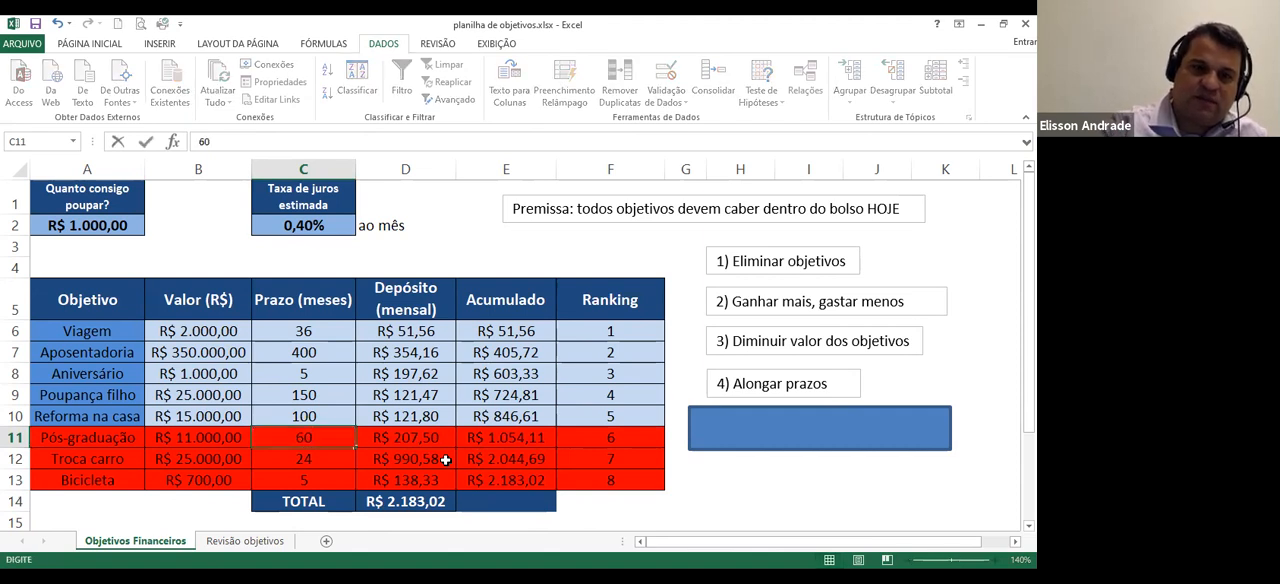
pyautogui.press('Return')
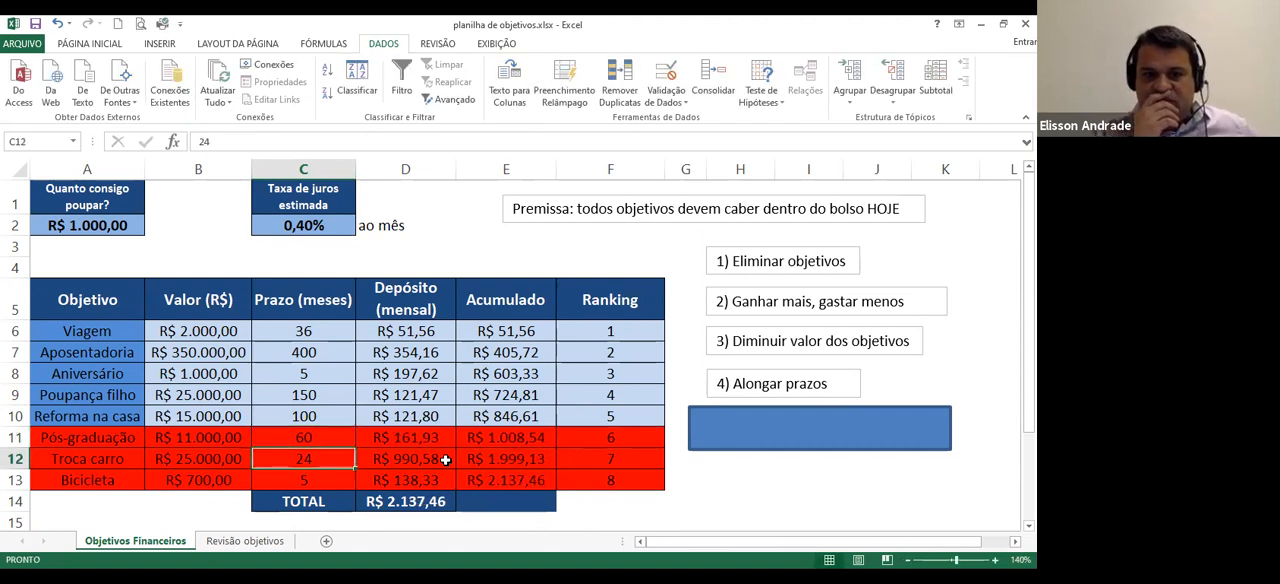
# Extend Poupança filho's term in C9 to 180 months
pyautogui.press('Up')
pyautogui.press('Up')
pyautogui.press('Up')
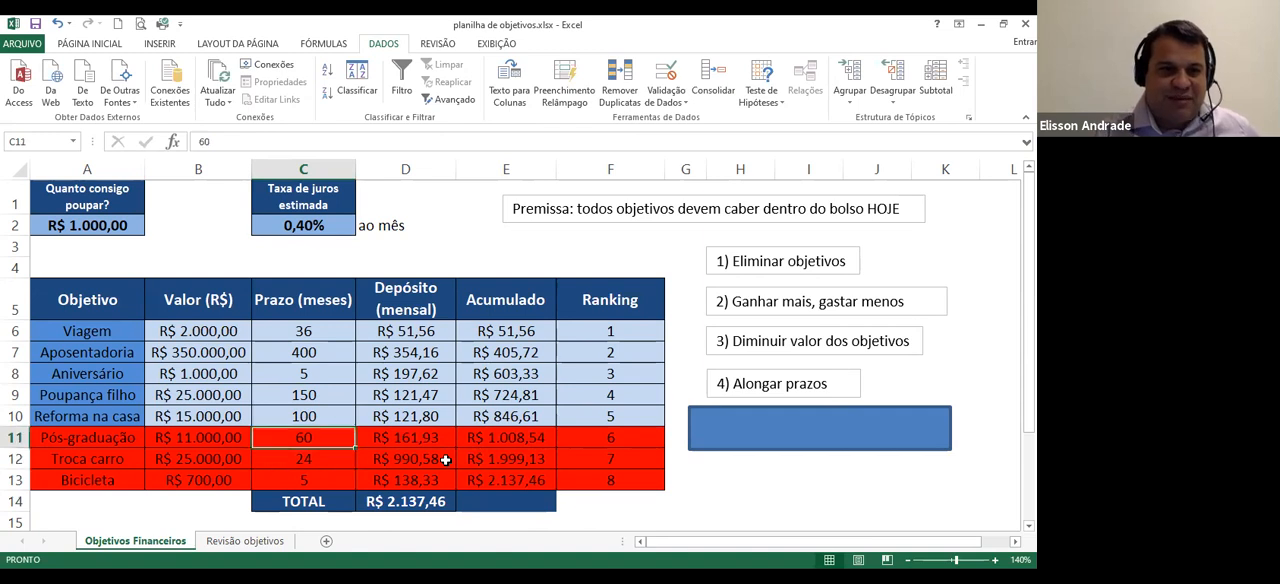
pyautogui.press('Up')
pyautogui.press('Up')
pyautogui.press('Up')
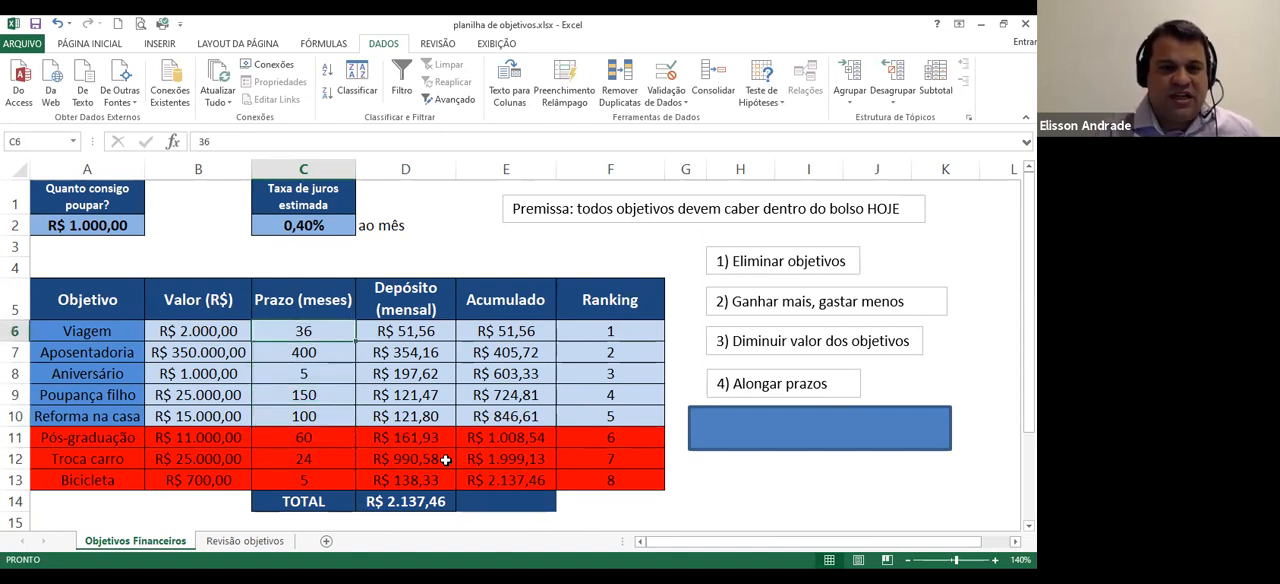
pyautogui.press('Down')
pyautogui.press('Down')
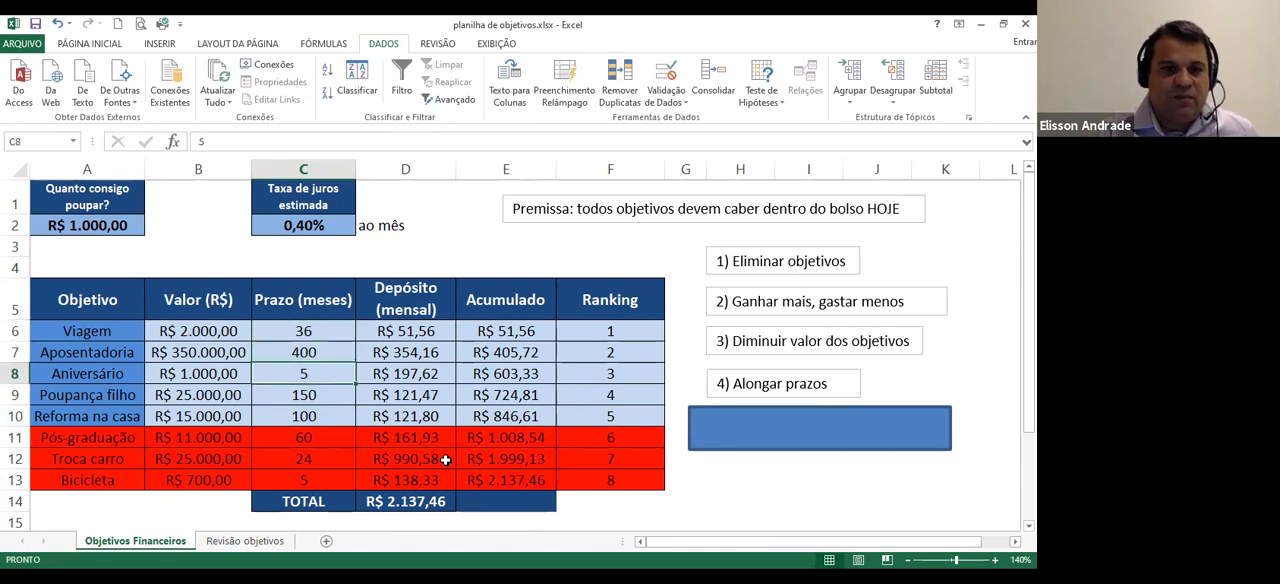
pyautogui.press('Down')
pyautogui.write('180')
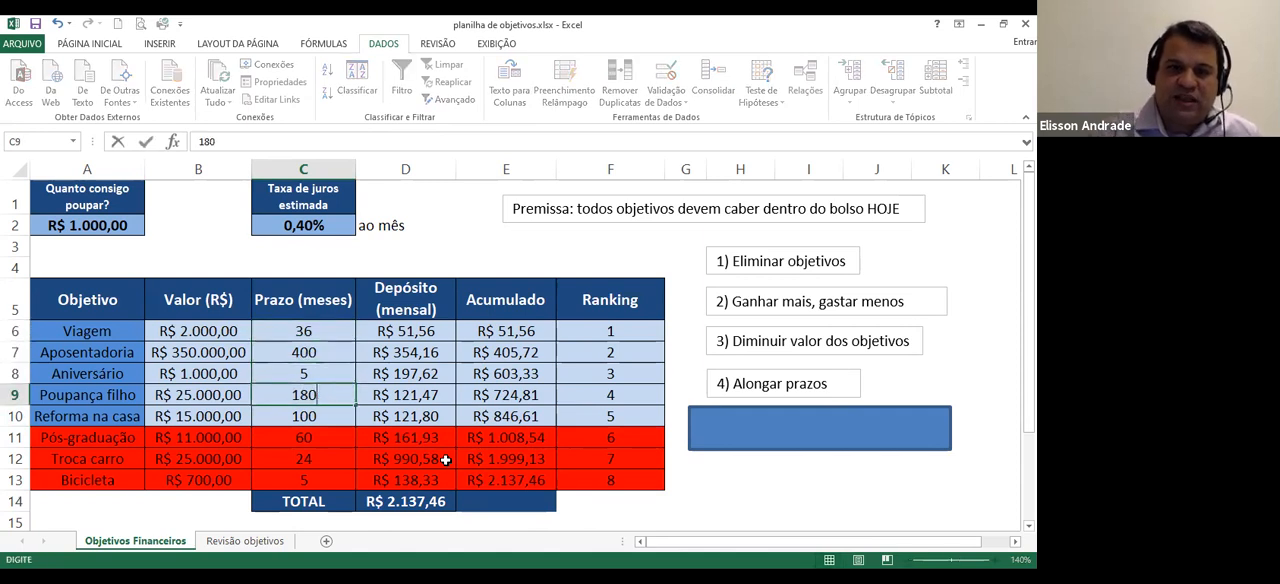
pyautogui.press('Return')
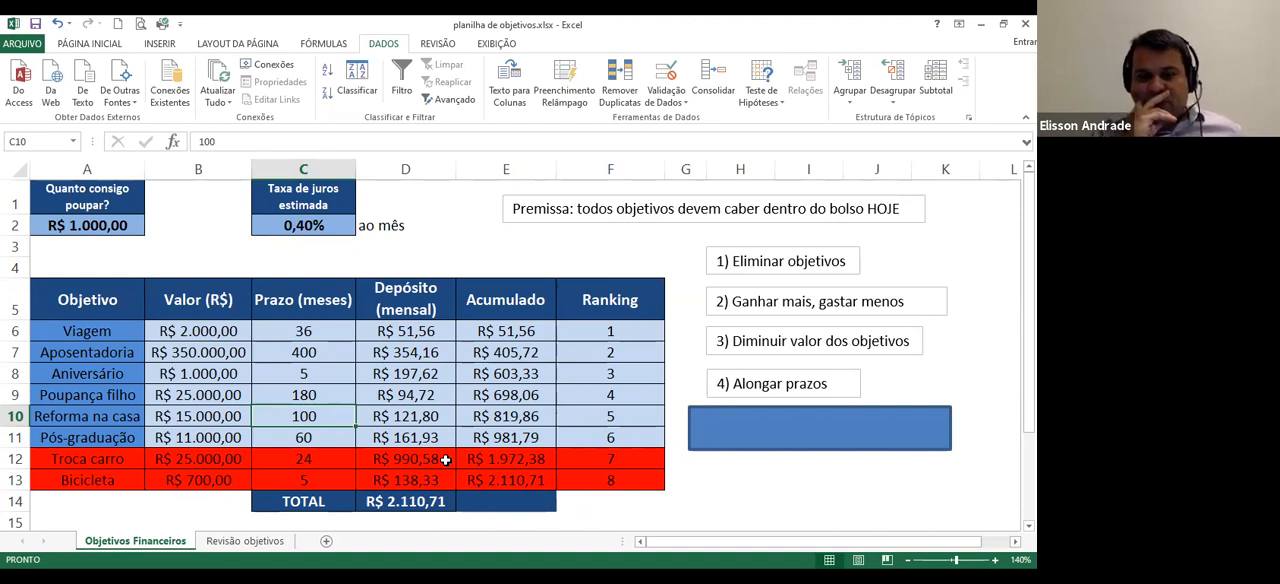
# Delete the blue rectangle covering the note "5) Investir melhor" and set the estimated monthly interest rate in C2 to 0,45%
pyautogui.click(755, 440)
pyautogui.press('Delete')
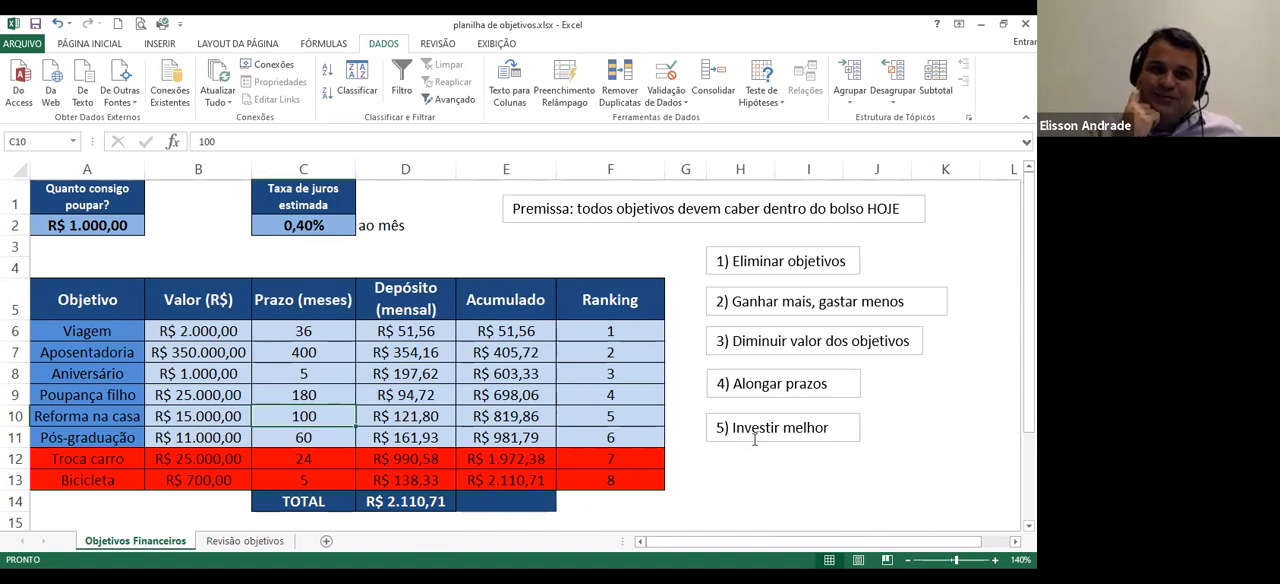
pyautogui.click(317, 226)
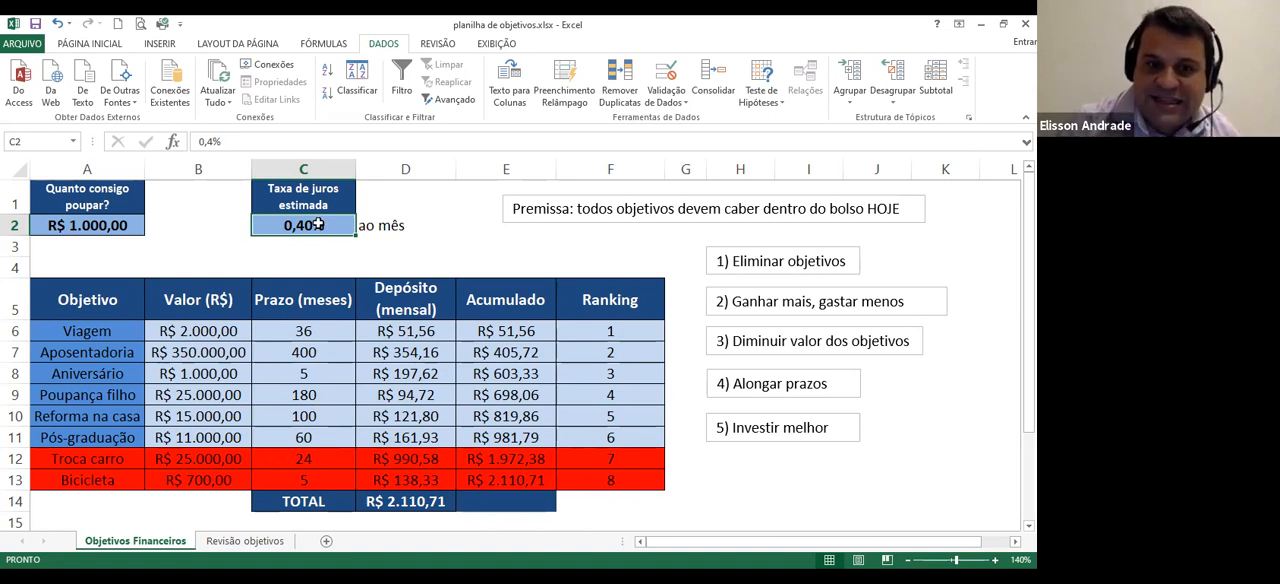
pyautogui.write('0,4')
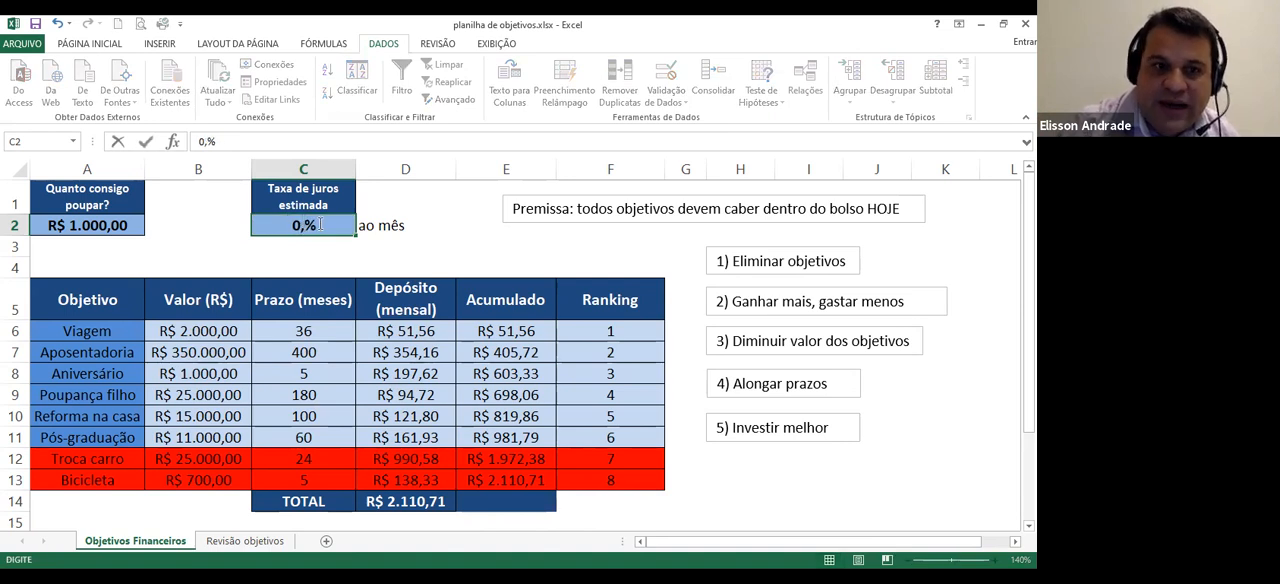
pyautogui.write('5')
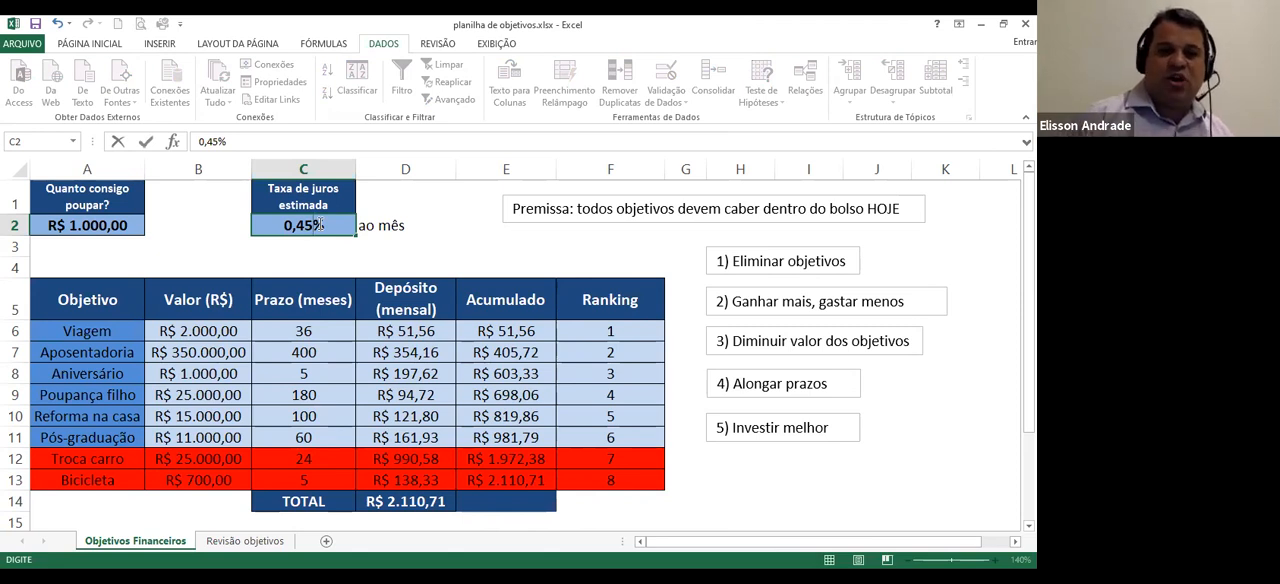
pyautogui.press('Return')
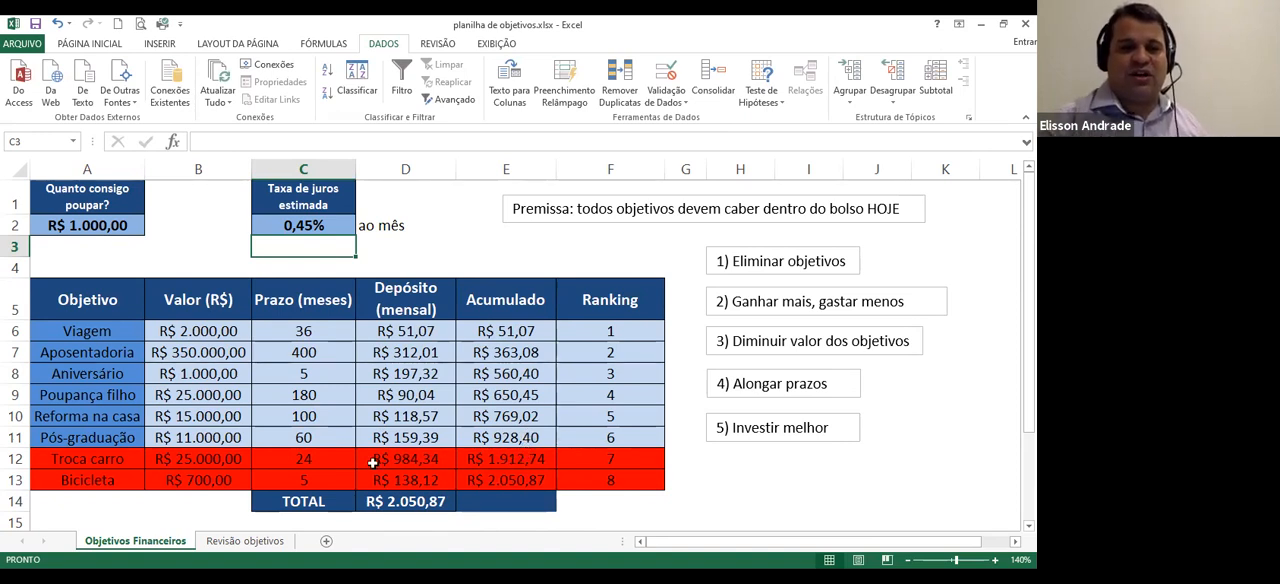
# Extend Troca carro's term in C12 to 60 months
pyautogui.press('Down')
pyautogui.press('Down')
pyautogui.press('Down')
pyautogui.press('Down')
pyautogui.press('Down')
pyautogui.press('Down')
pyautogui.press('Down')
pyautogui.press('Down')
pyautogui.press('Down')
pyautogui.write('60')
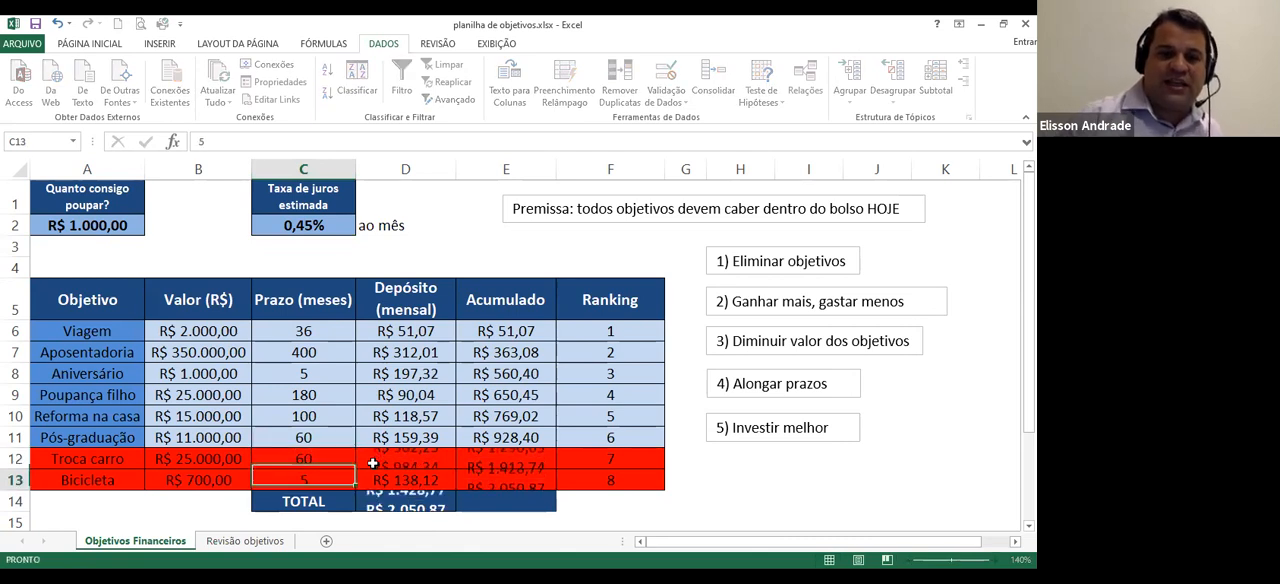
pyautogui.press('Return')
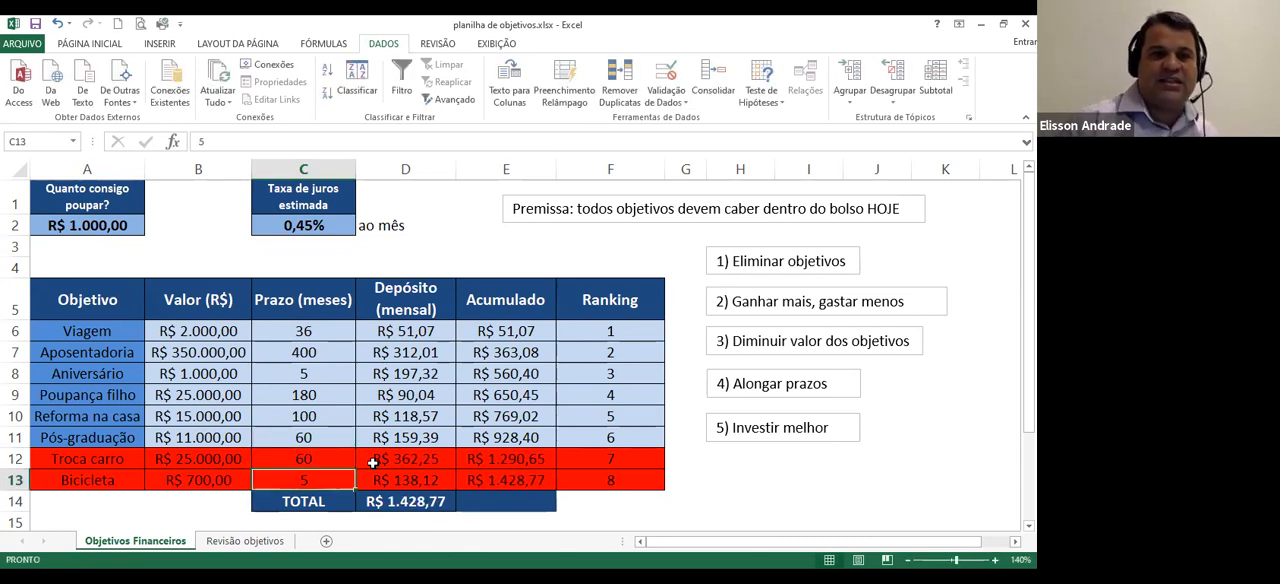
# Reduce Troca carro's value in B12 to R$ 10.000,00
pyautogui.press('Left')
pyautogui.press('Up')
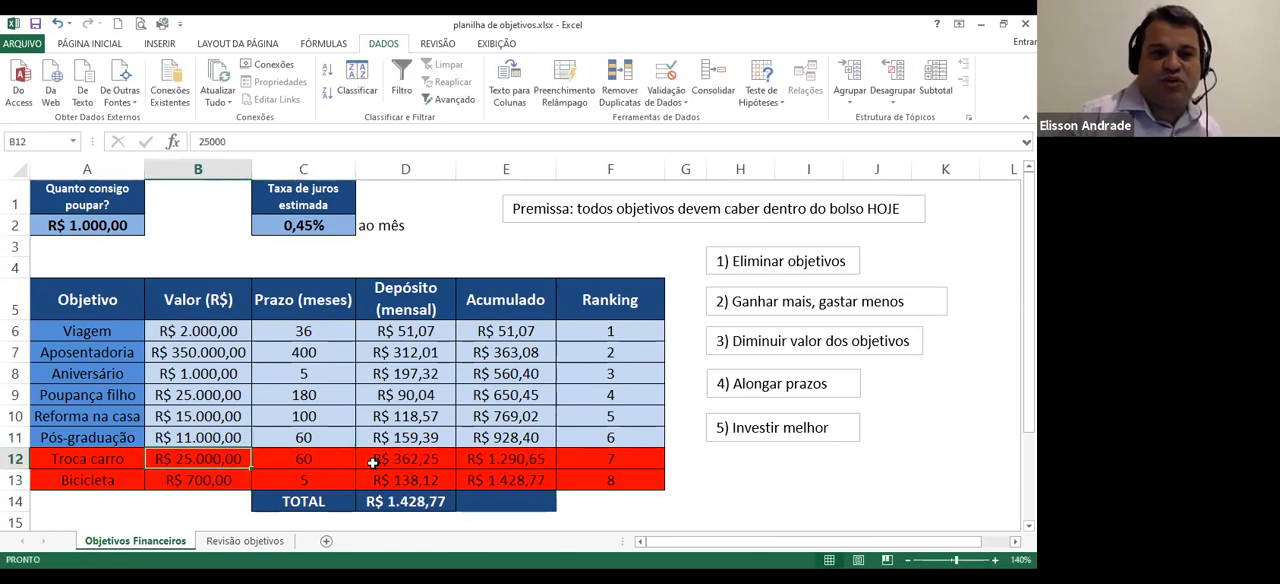
pyautogui.write('10000')
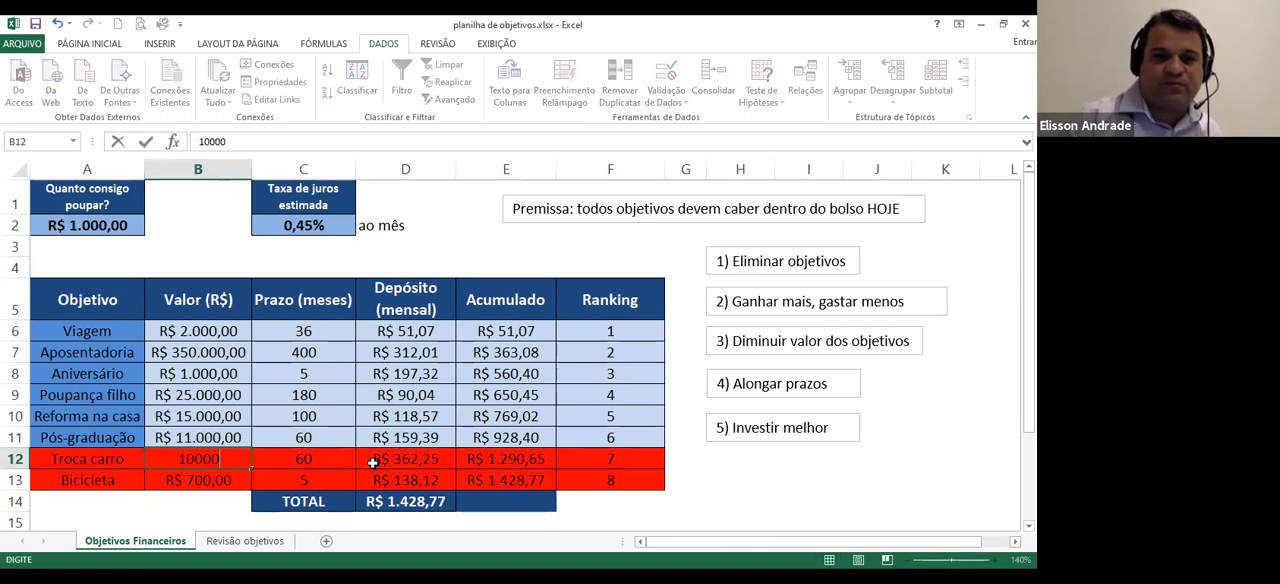
pyautogui.press('Return')
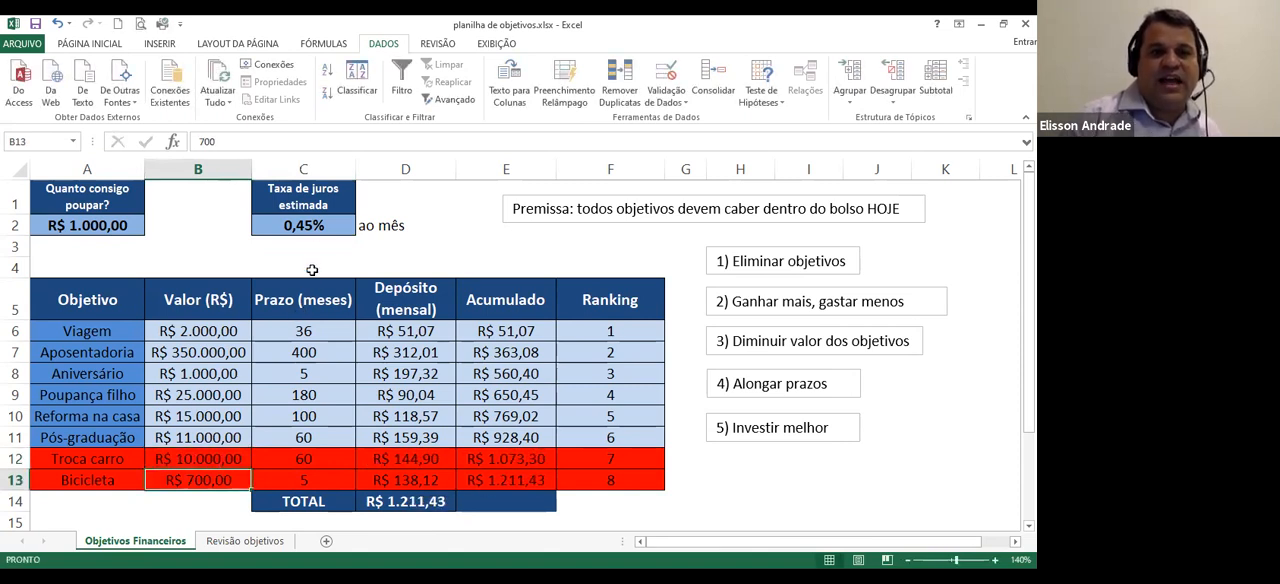
# Try an estimated interest rate of 0,5% per month in C2
pyautogui.click(320, 226)
pyautogui.write('0,5')
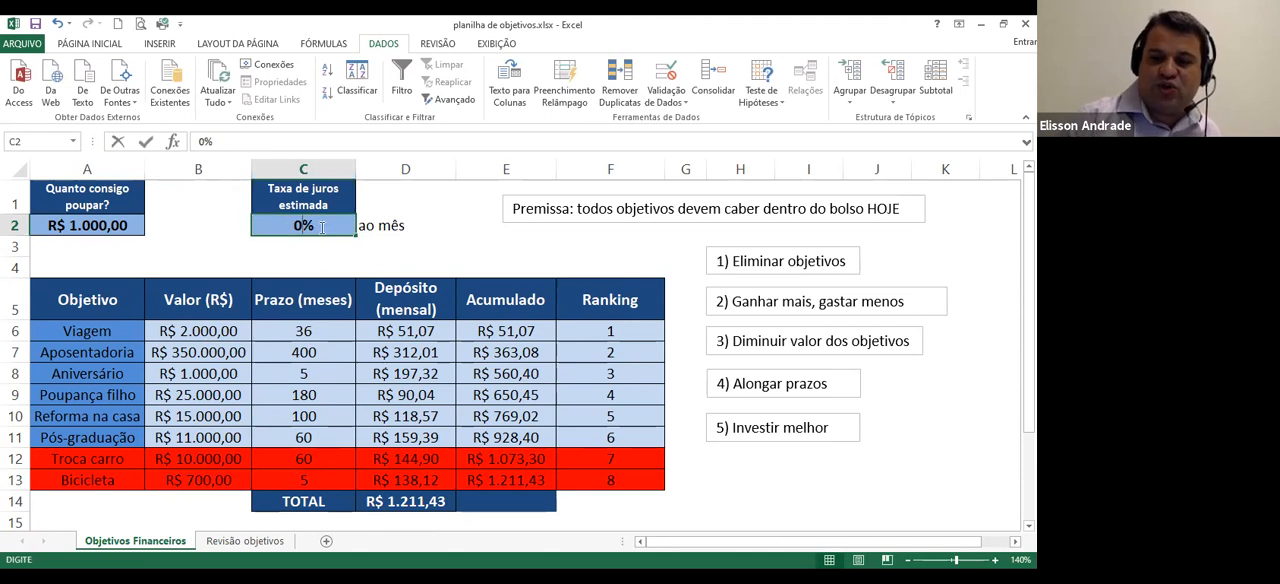
pyautogui.press('Return')
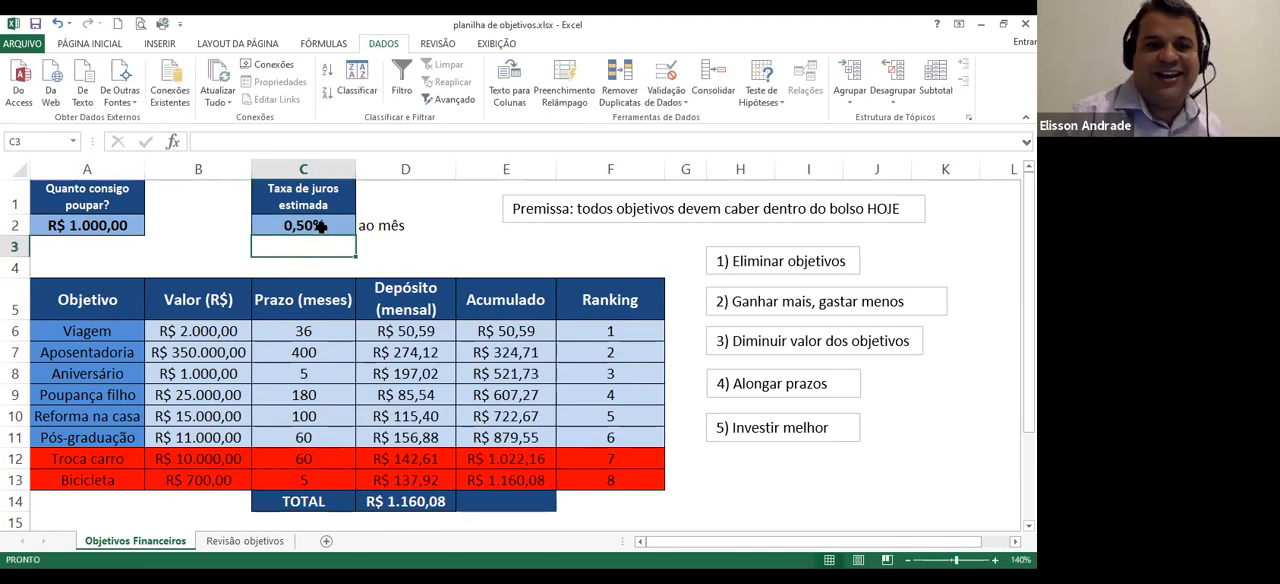
# Raise the estimated monthly interest rate in C2 to 0,6%
pyautogui.click(320, 226)
pyautogui.write('0,6')
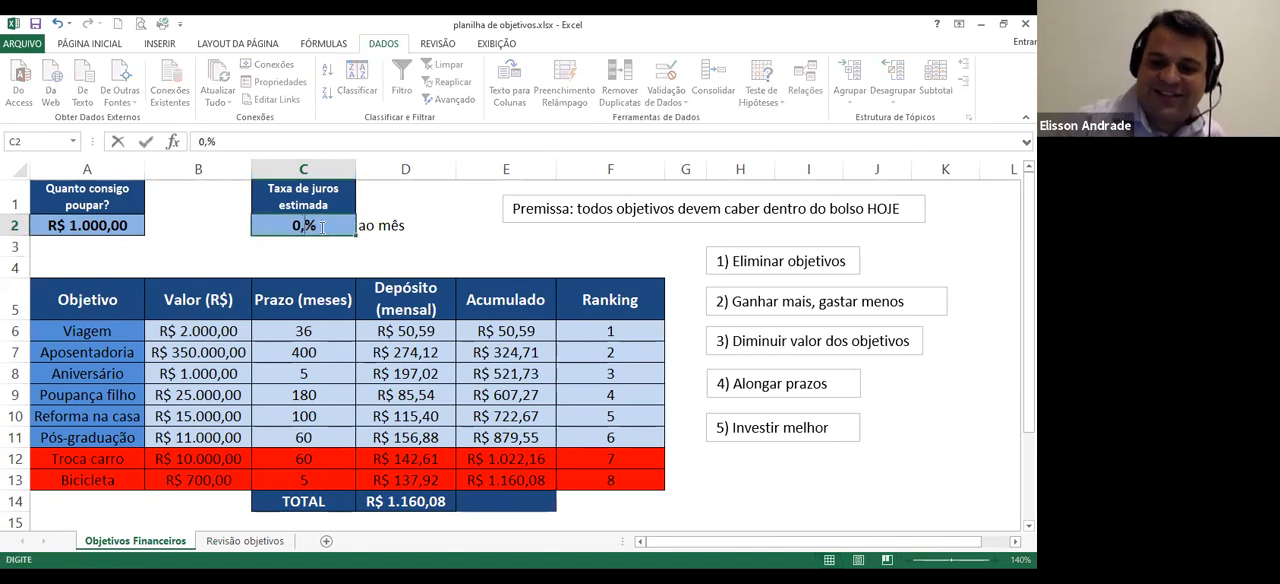
pyautogui.press('Return')
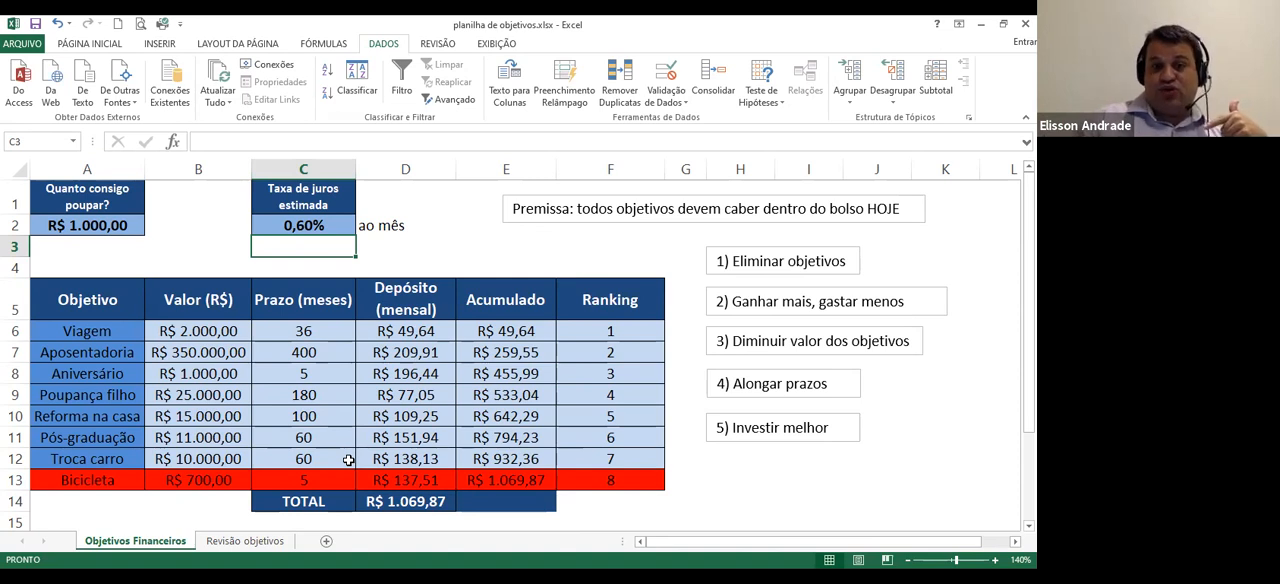
# Increase the monthly savings amount in A2 to R$ 1.100,00
pyautogui.click(70, 222)
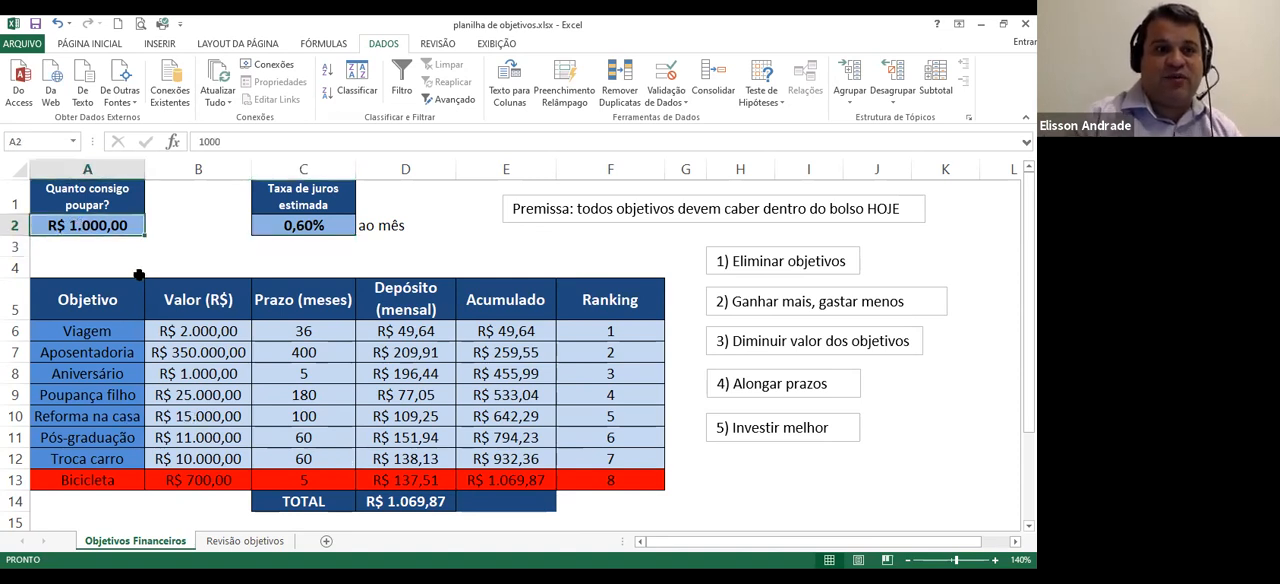
pyautogui.write('1100')
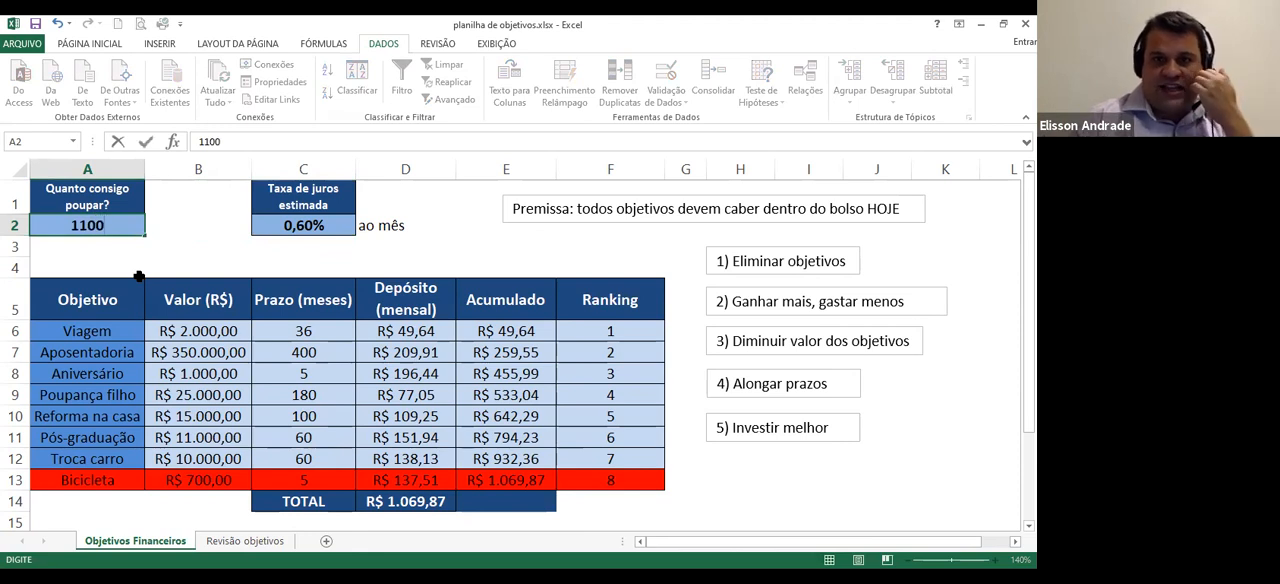
pyautogui.press('Return')
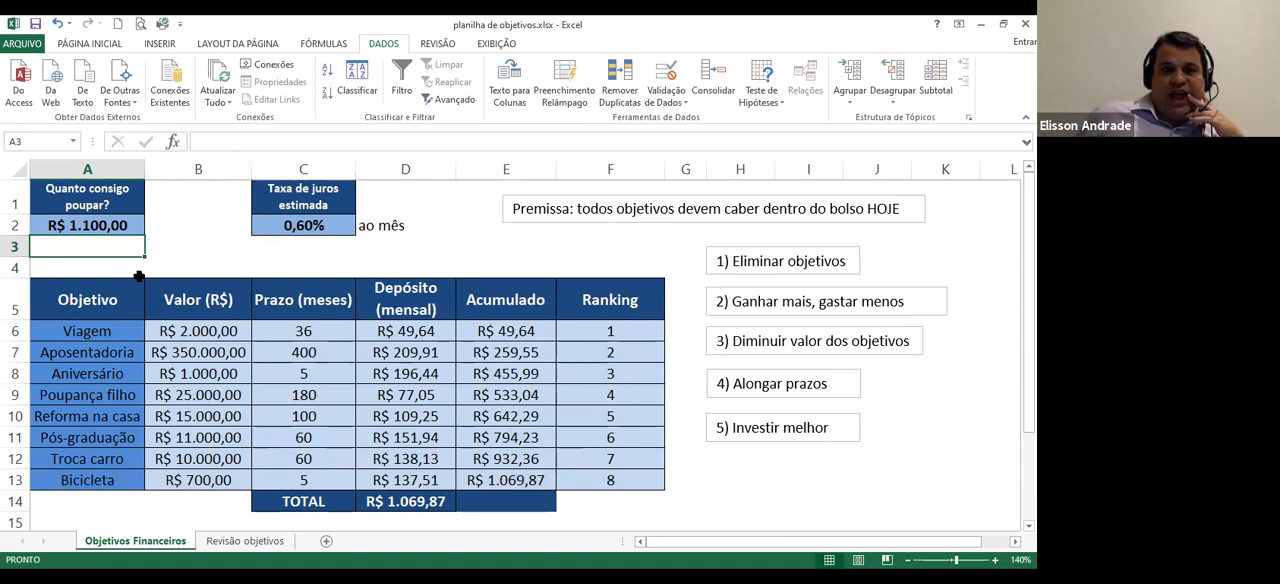
pyautogui.click(319, 227)
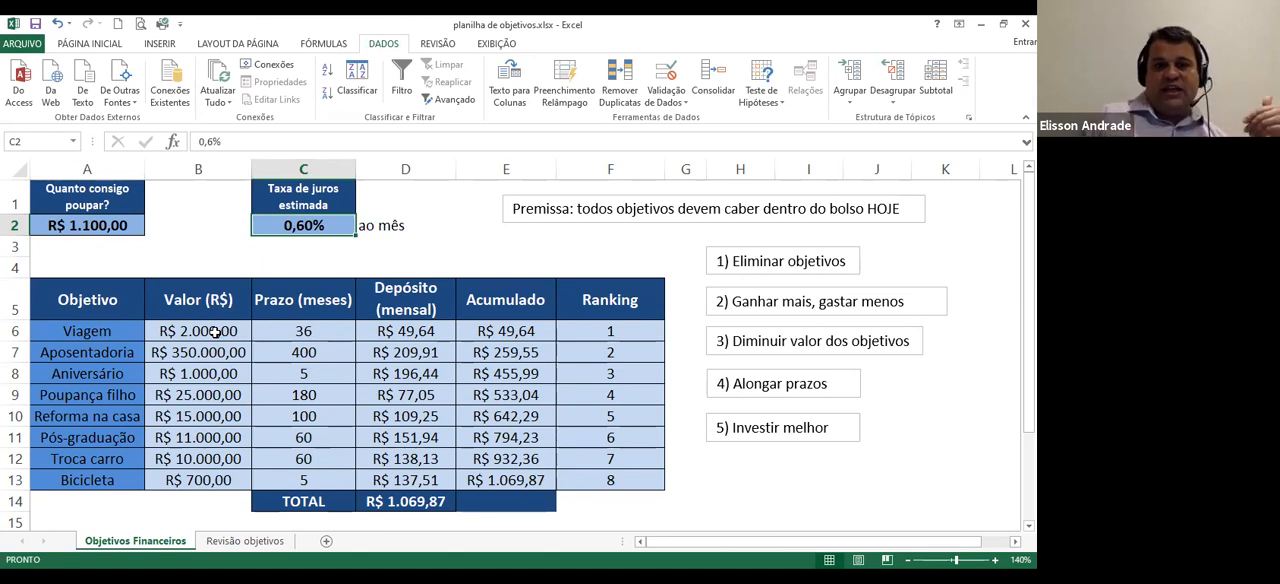
pyautogui.moveTo(621, 334); pyautogui.dragTo(637, 463)
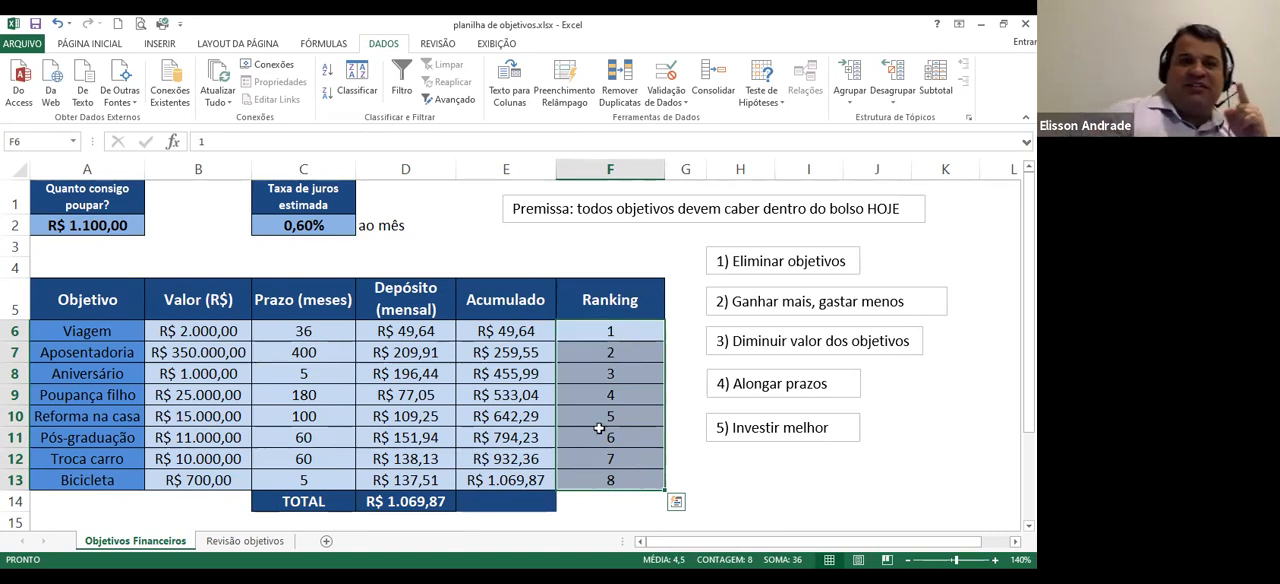
pyautogui.click(296, 227)
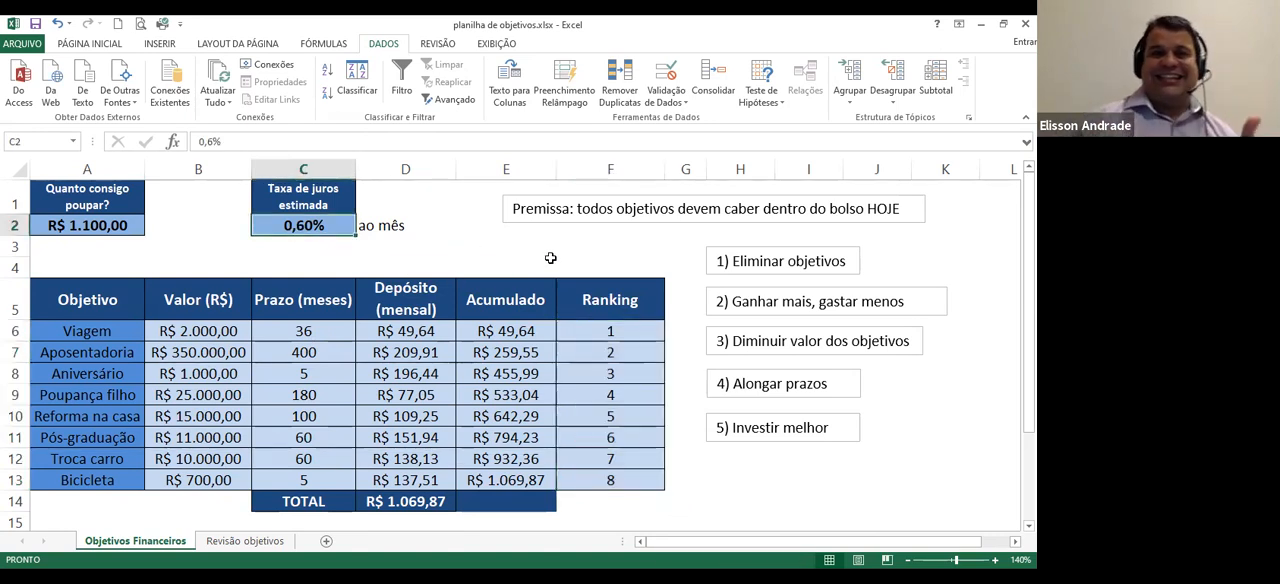